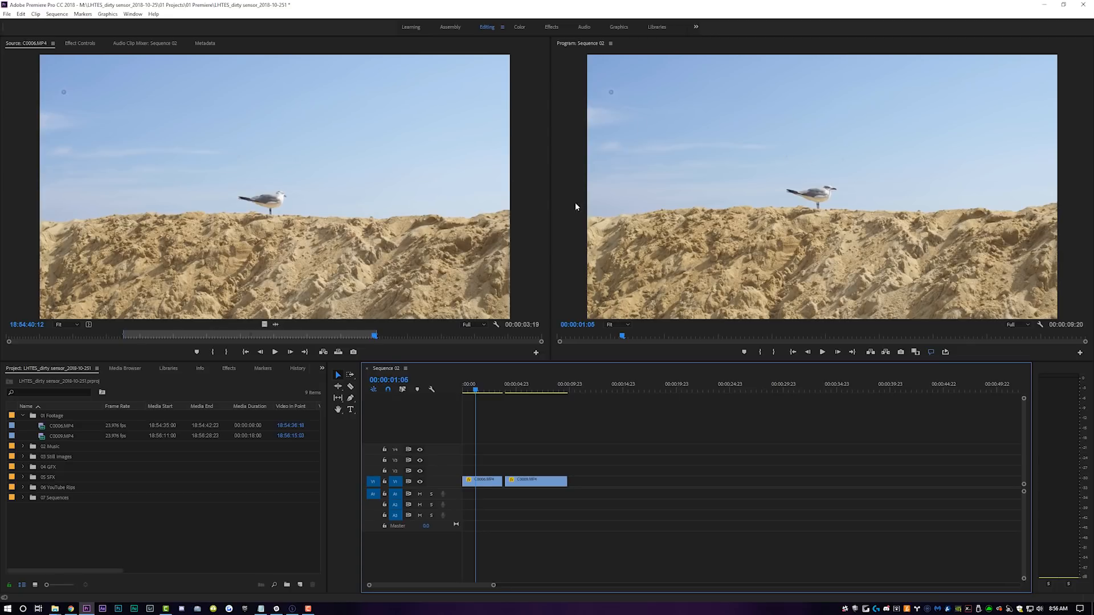
# Duplicate the C0006.MP4 clip from track V1 onto V2 directly above it, and select the copy.
pyautogui.click(488, 482)
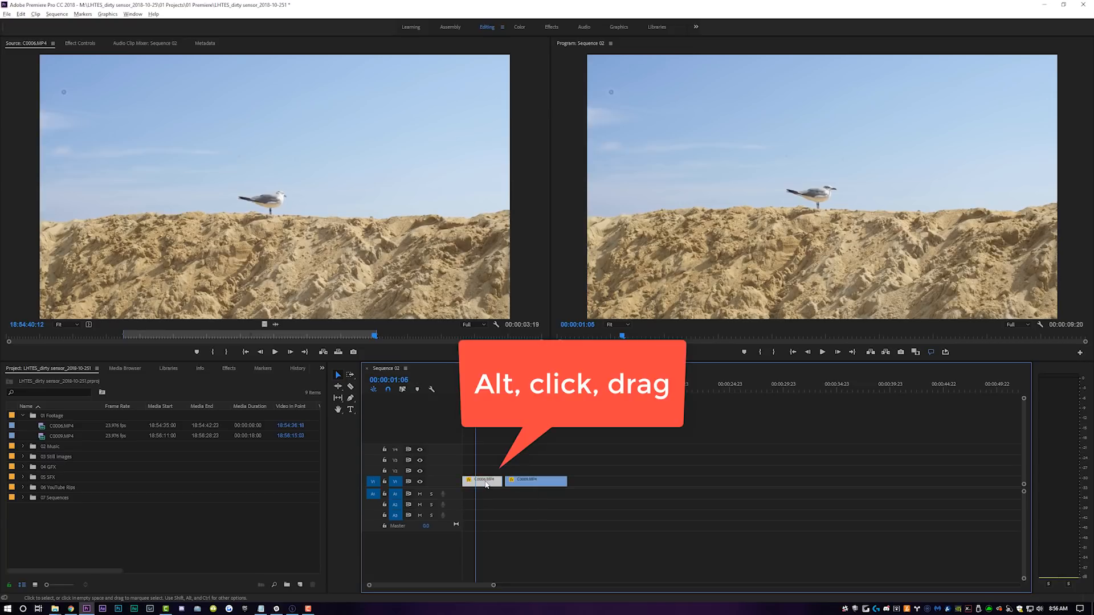
pyautogui.moveTo(485, 483); pyautogui.dragTo(481, 471)
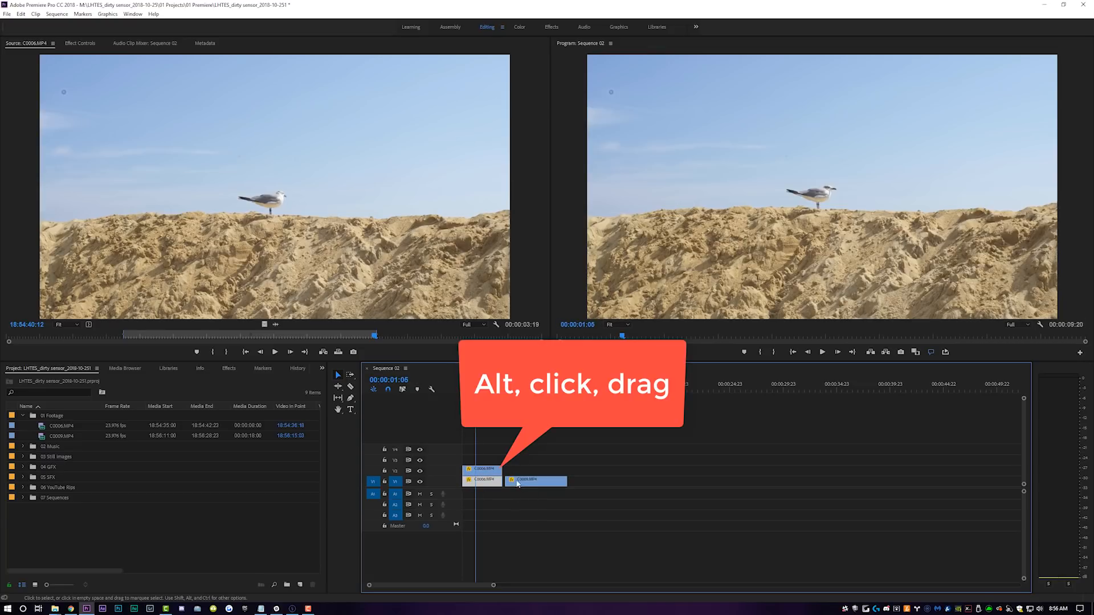
pyautogui.click(488, 472)
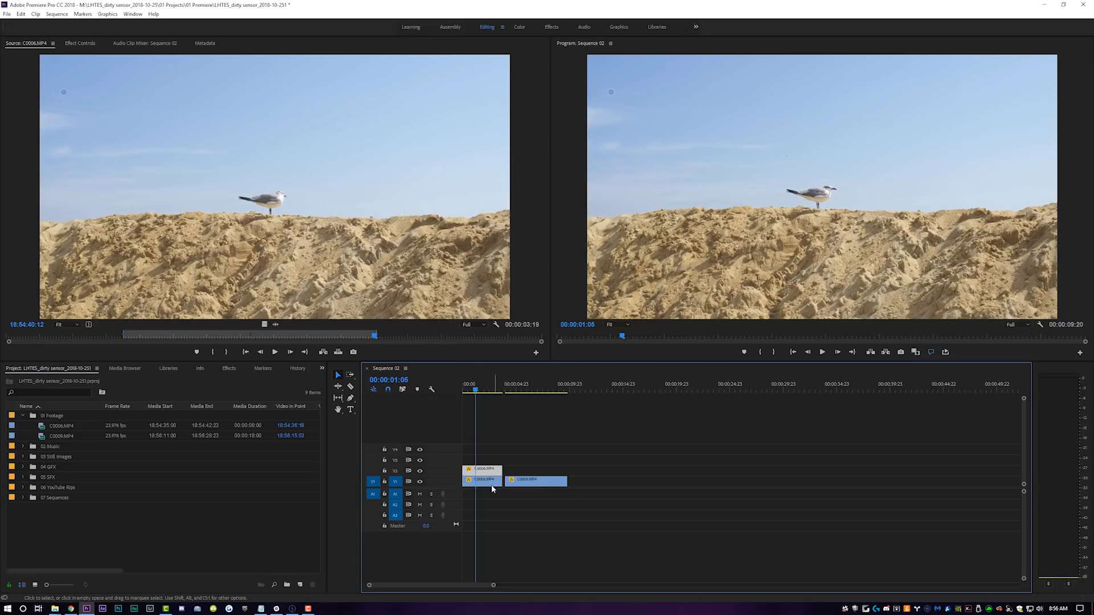
# Draw a small four-point pen opacity mask on the V2 copy over clean sky just right of the upper-left dust spot.
pyautogui.click(79, 43)
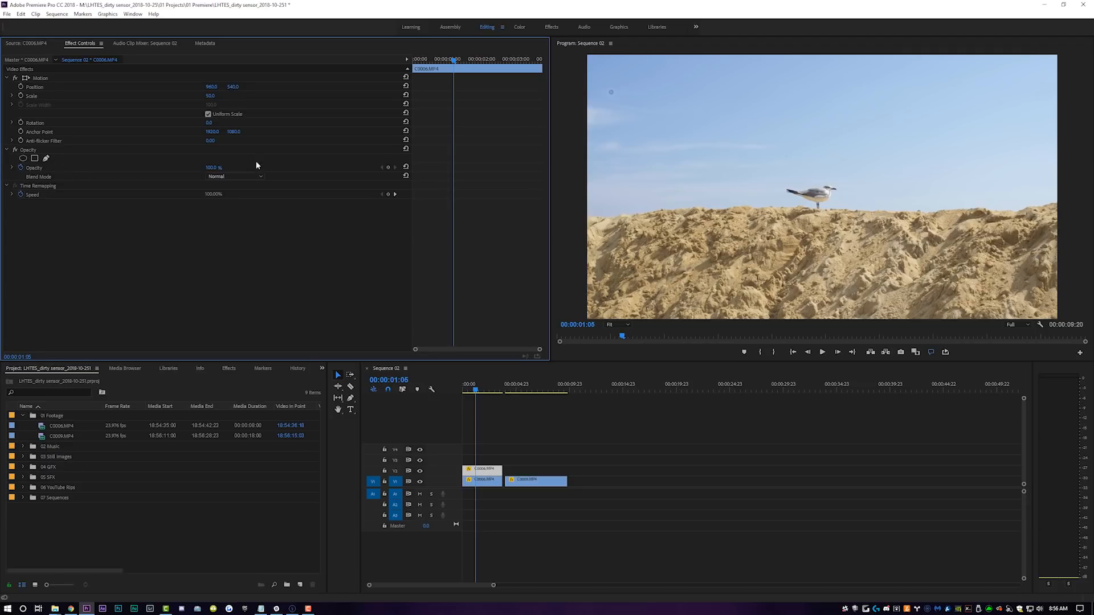
pyautogui.click(617, 325)
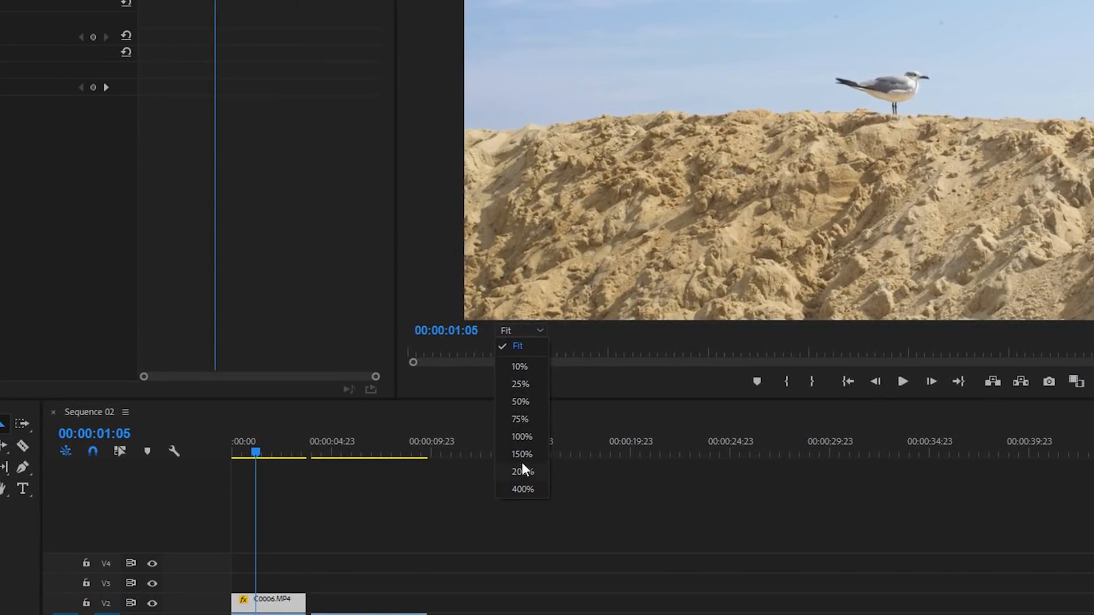
pyautogui.click(618, 393)
pyautogui.moveTo(754, 315); pyautogui.dragTo(455, 316)
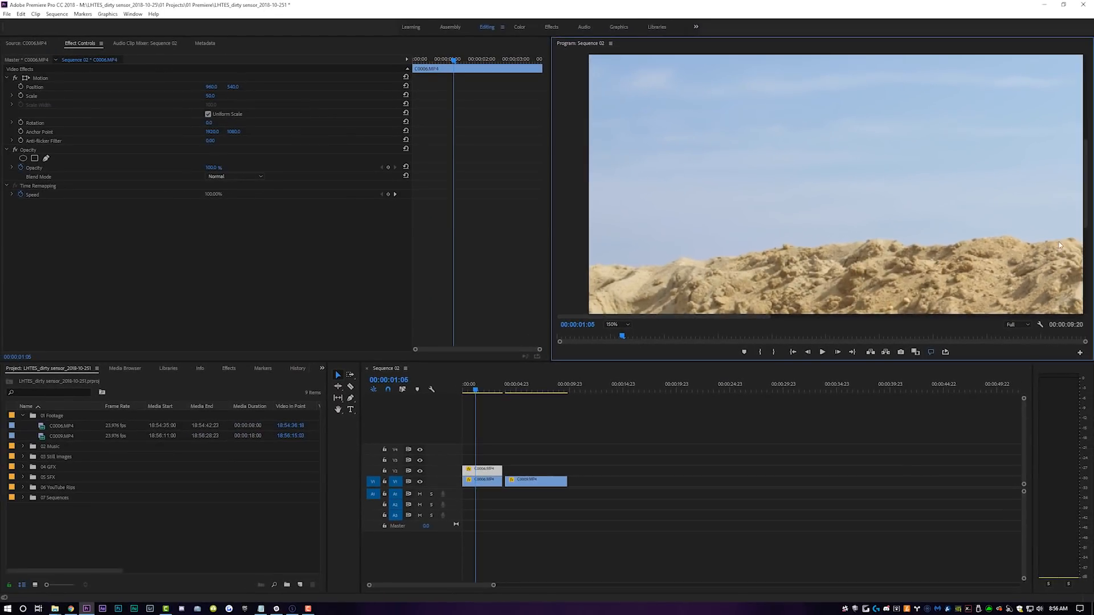
pyautogui.moveTo(1089, 222); pyautogui.dragTo(1087, 144)
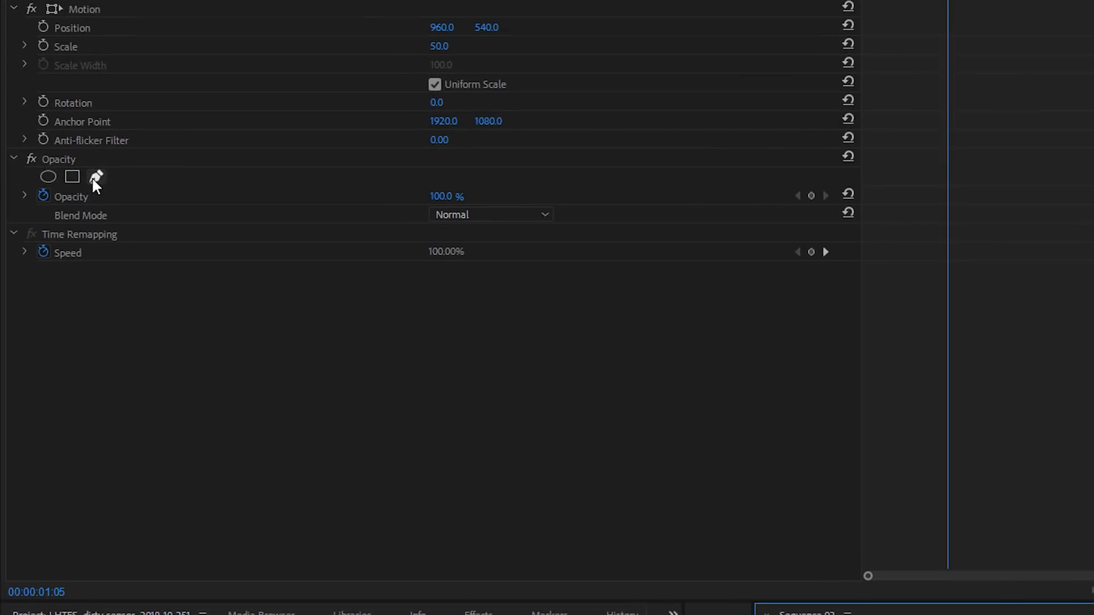
pyautogui.click(95, 177)
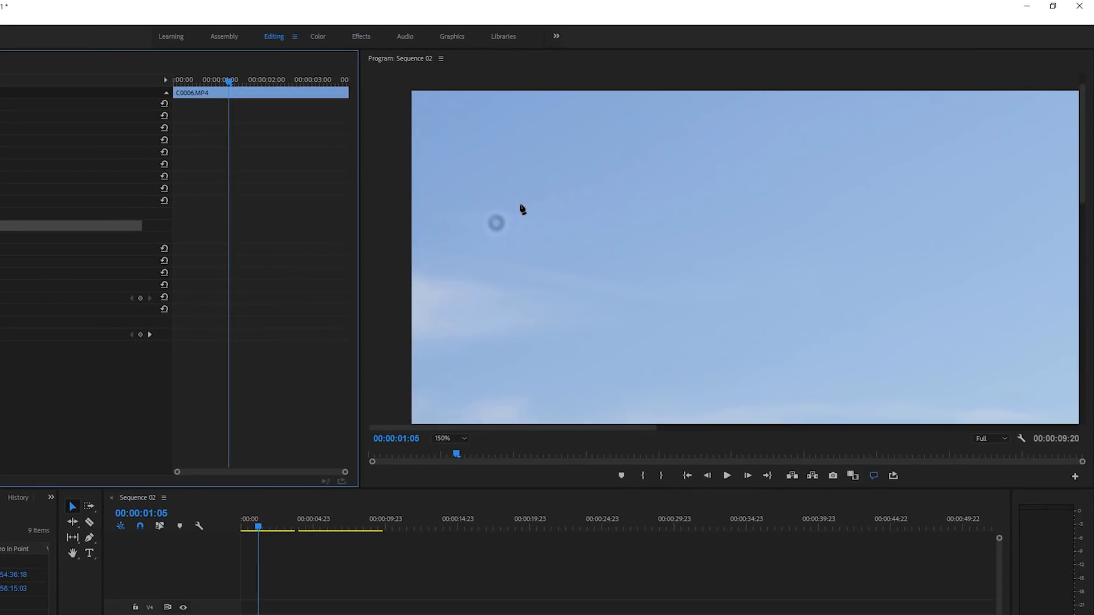
pyautogui.click(519, 201)
pyautogui.click(519, 242)
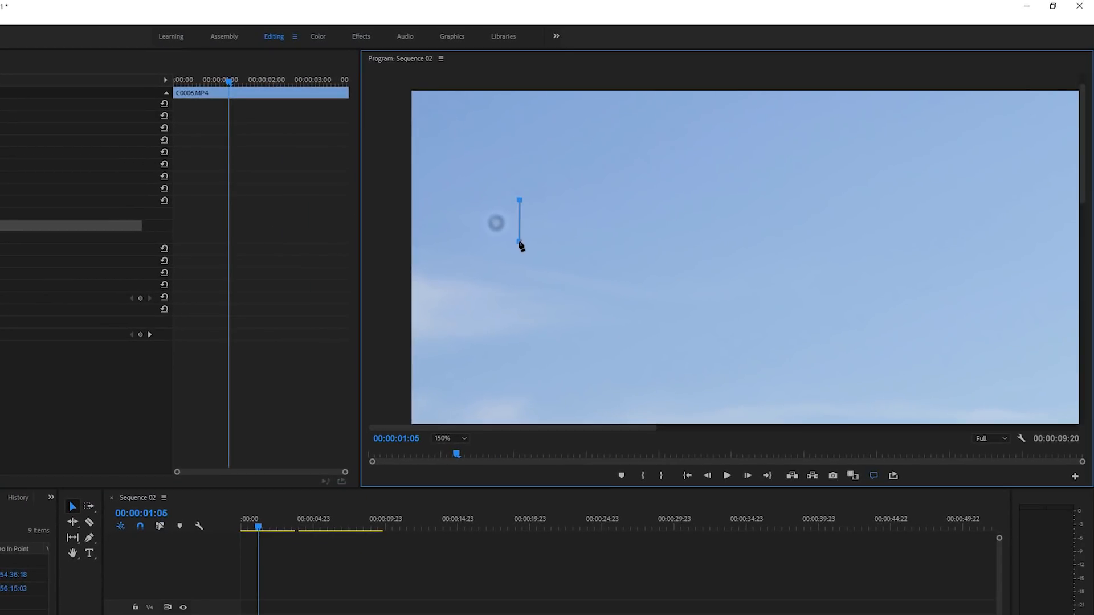
pyautogui.click(555, 244)
pyautogui.click(518, 200)
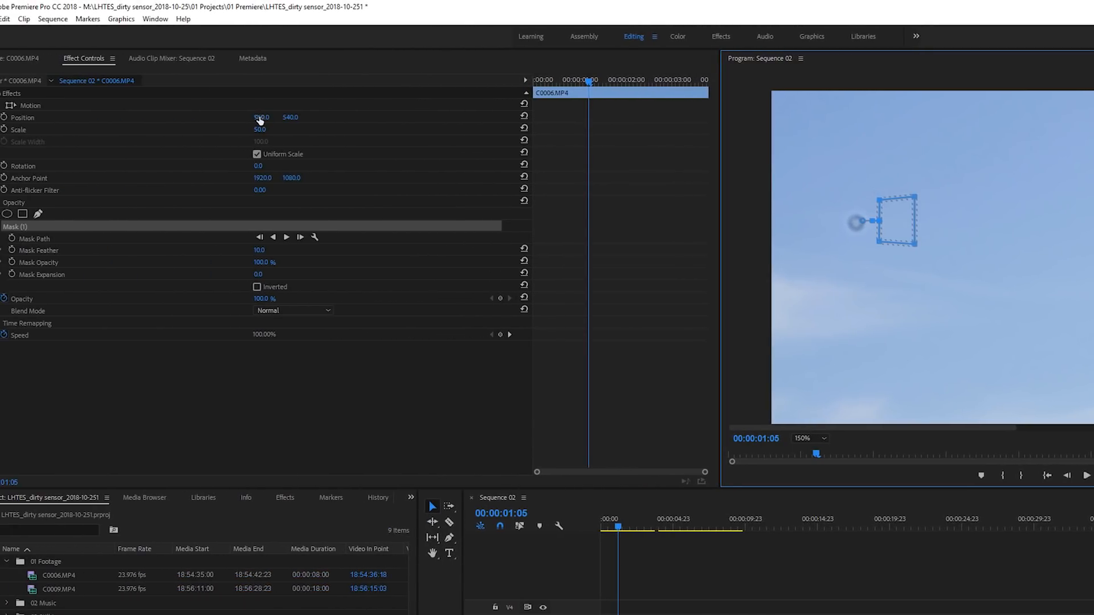
# Set the V2 copy's horizontal position to 909 to cover the dust spot, and toggle the V1 clip off and on to check the patch.
pyautogui.moveTo(260, 119); pyautogui.dragTo(231, 119)
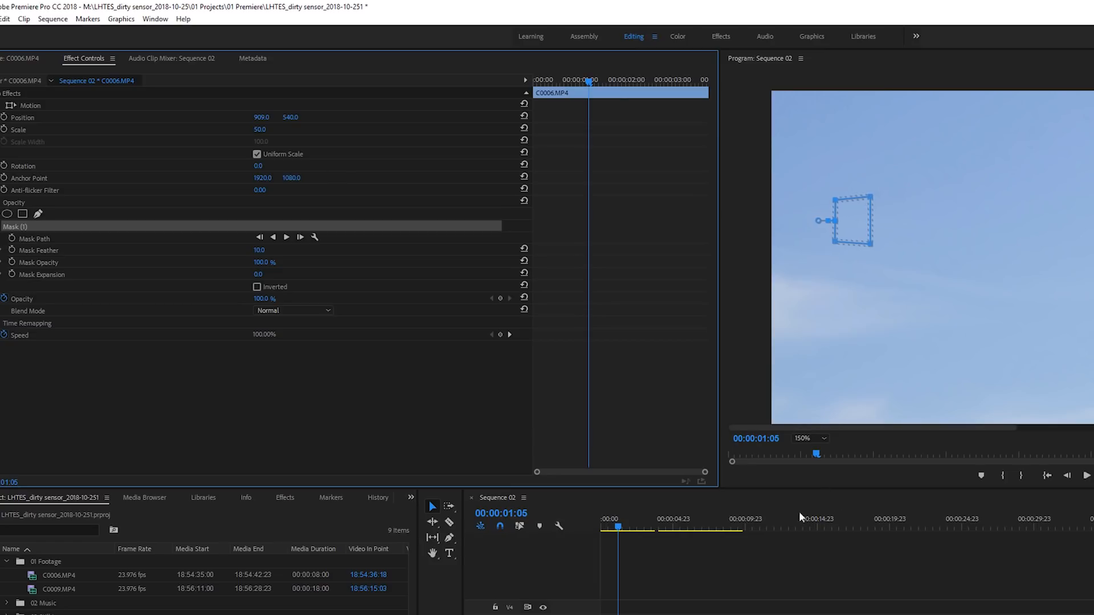
pyautogui.click(798, 609)
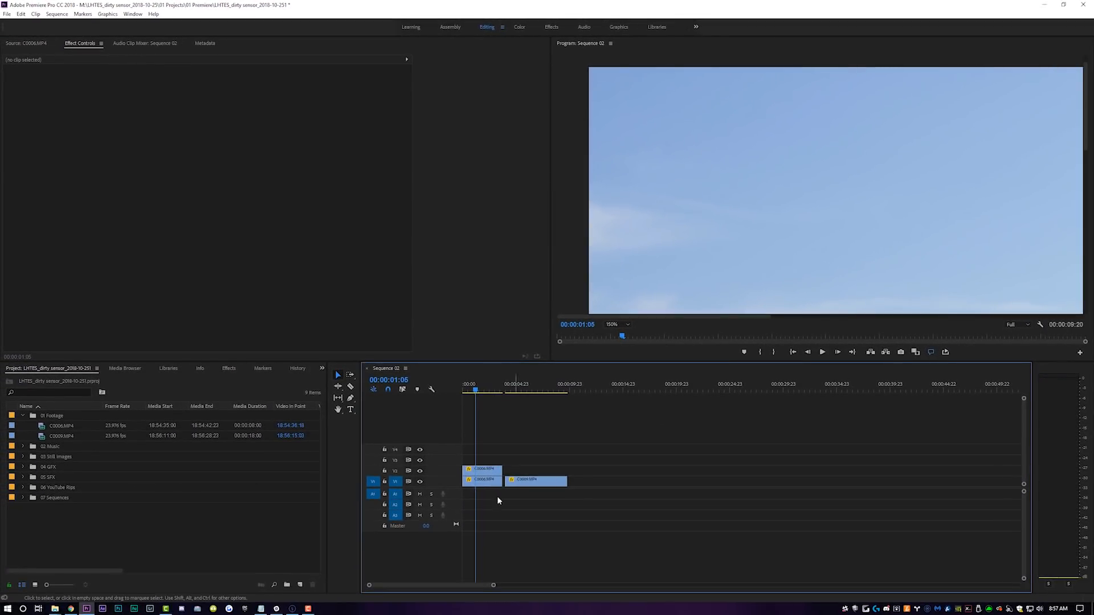
pyautogui.click(515, 518)
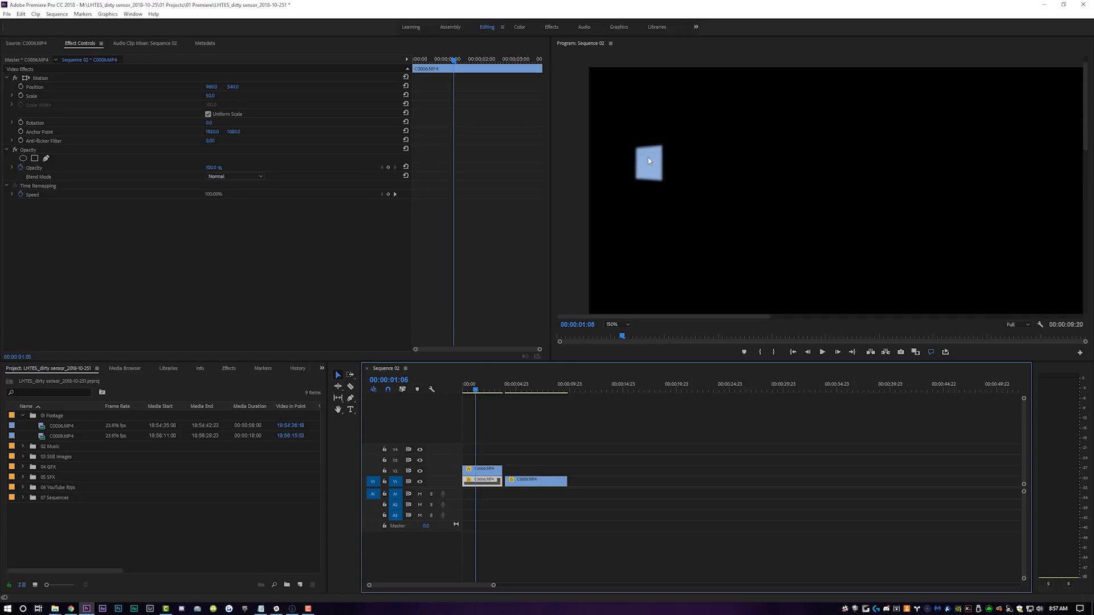
pyautogui.hotkey('shift', 'e')
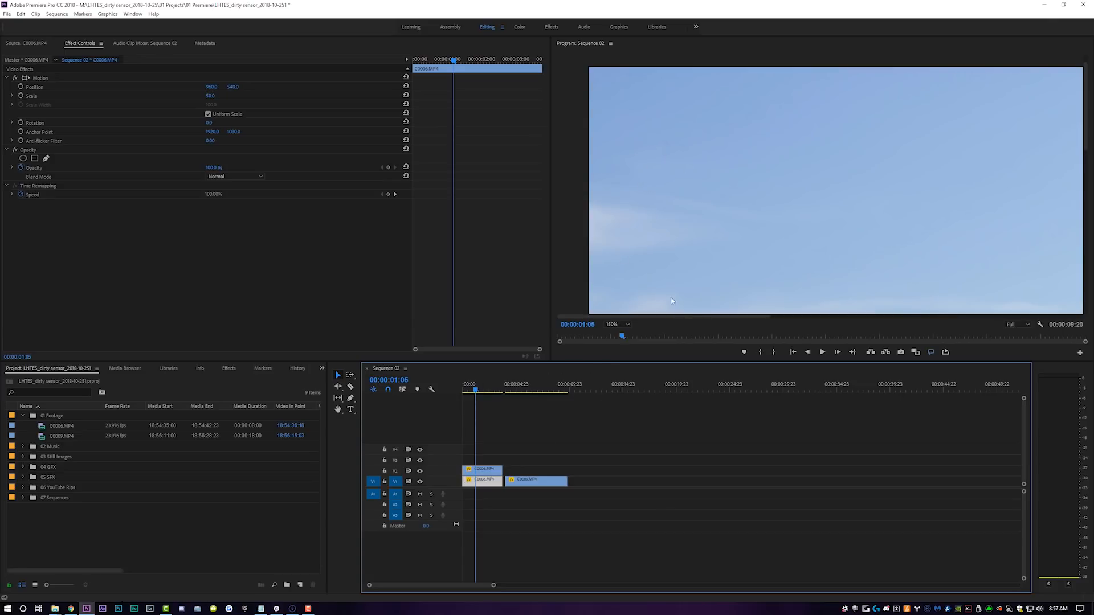
# Duplicate the C0006.MP4 clip from V1 onto V3 for the dust spots above the gull.
pyautogui.moveTo(678, 316); pyautogui.dragTo(988, 329)
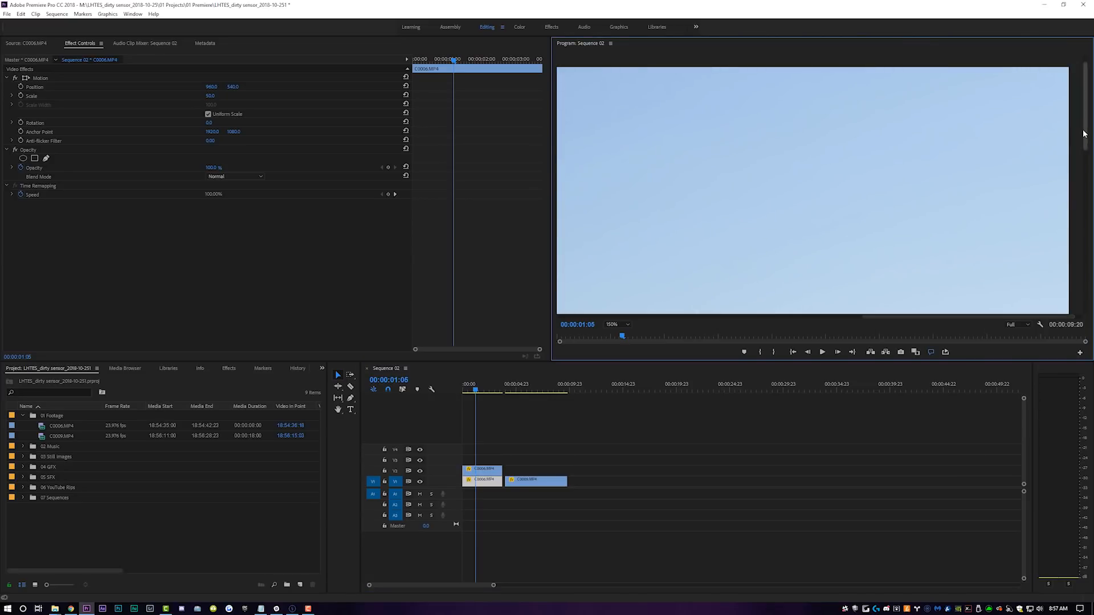
pyautogui.scroll(-5, 887, 307)
pyautogui.hscroll(-5, 880, 317)
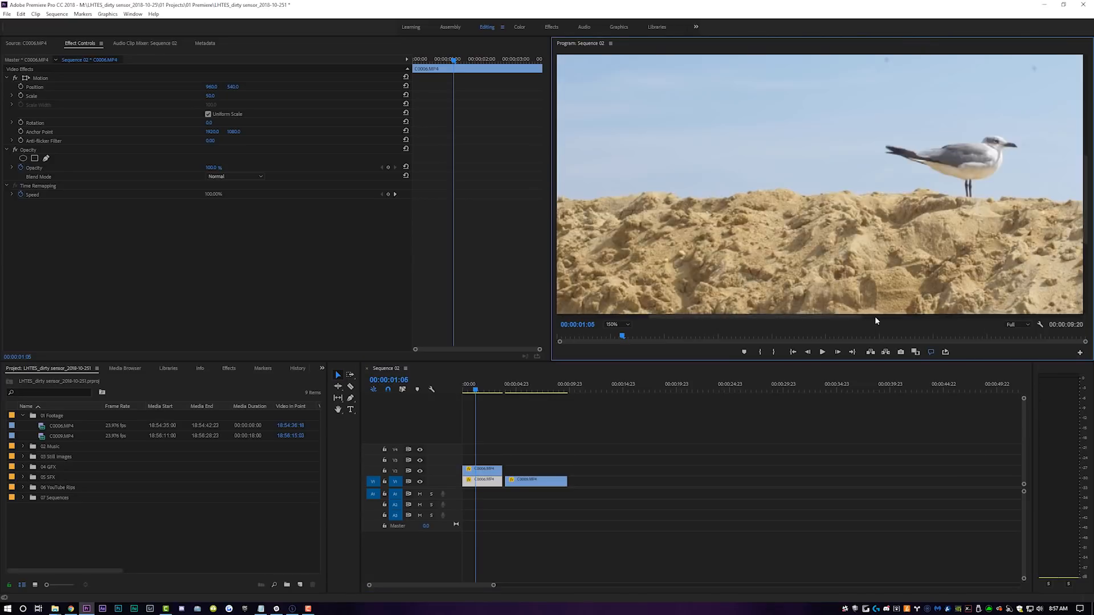
pyautogui.hscroll(2, 873, 318)
pyautogui.scroll(2, 871, 319)
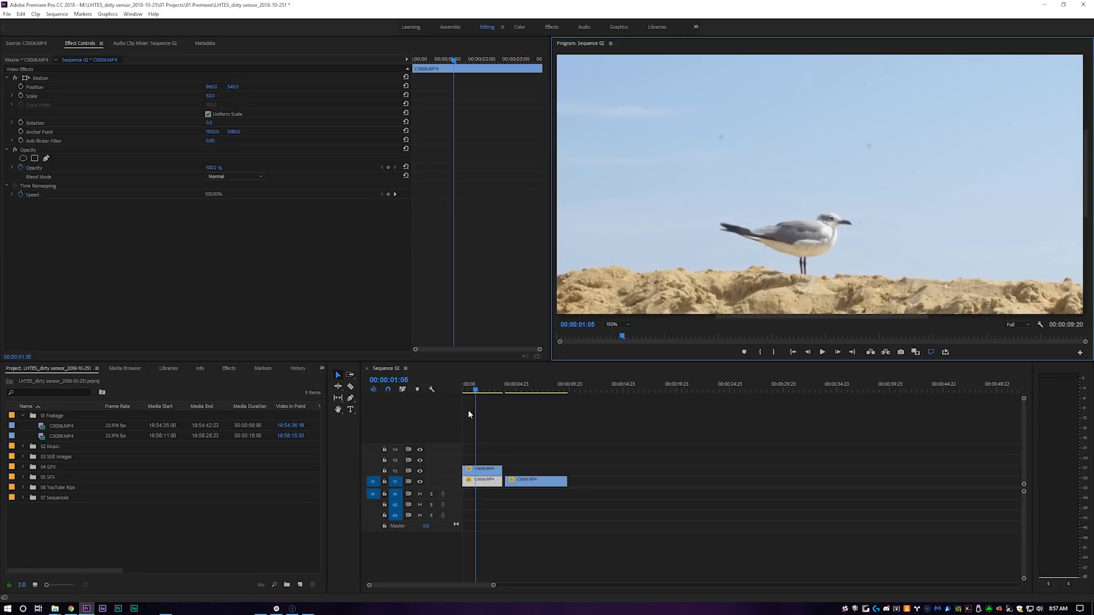
pyautogui.click(513, 432)
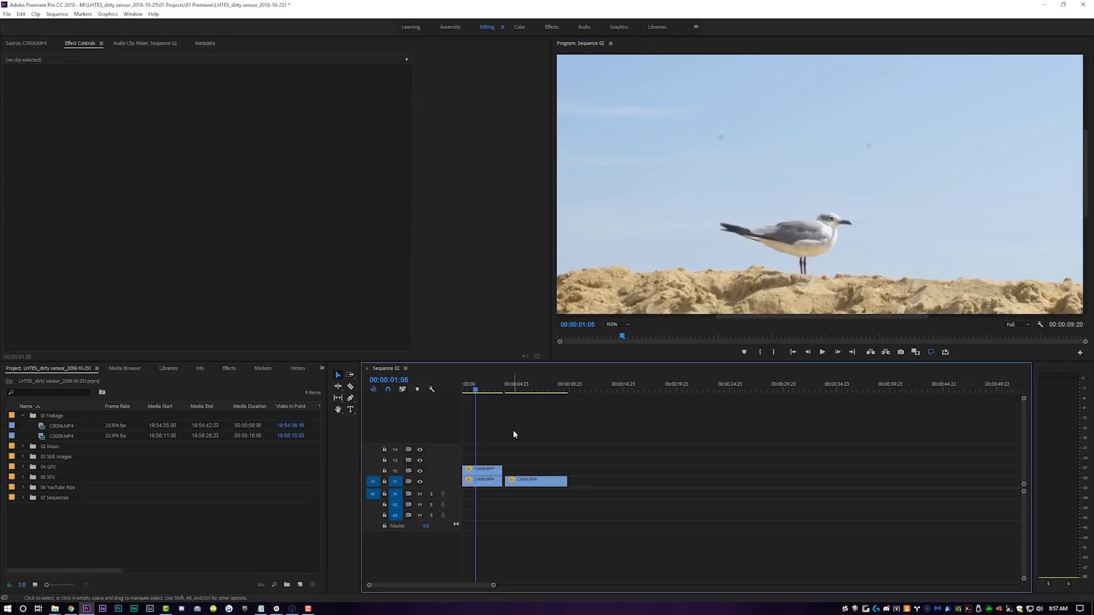
pyautogui.click(495, 483)
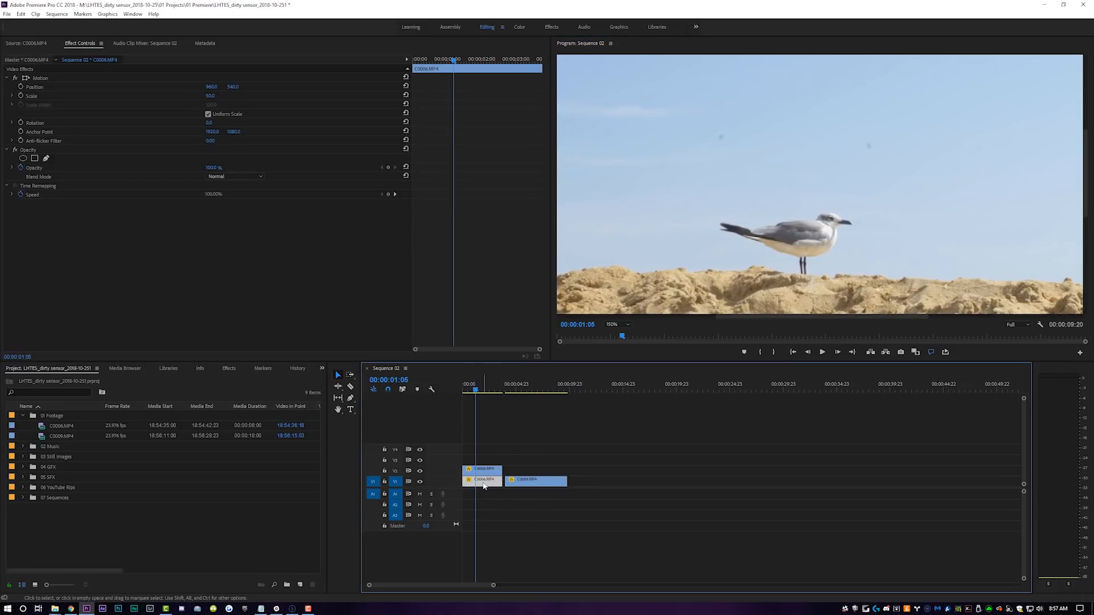
pyautogui.moveTo(487, 486); pyautogui.dragTo(487, 465)
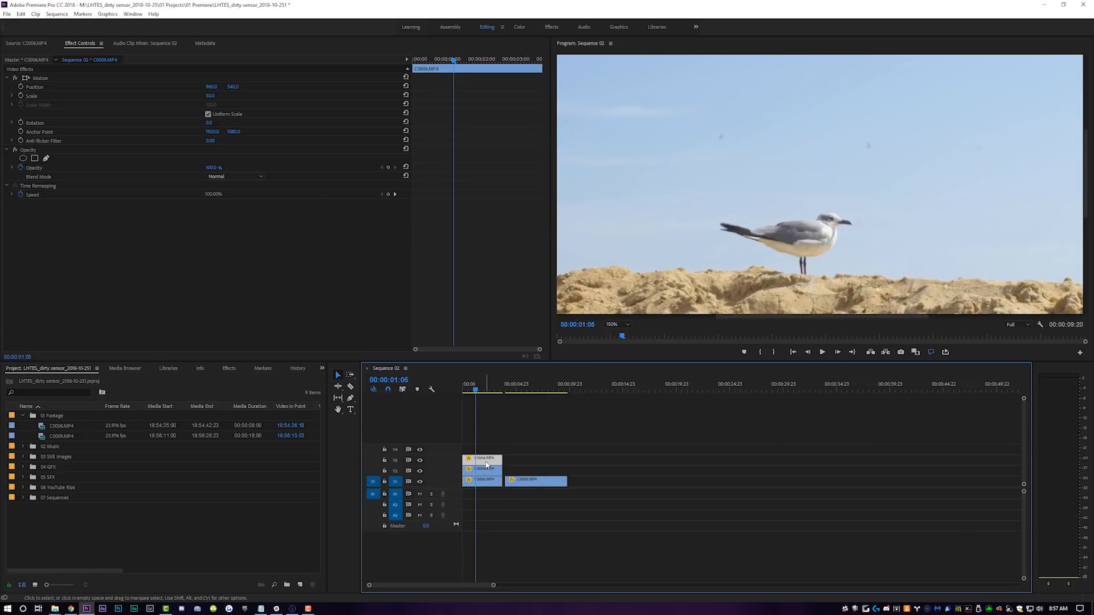
# Pen-mask clean sky beside the left dust spot above the gull on the V3 copy, and shift its horizontal position to 935.
pyautogui.click(47, 158)
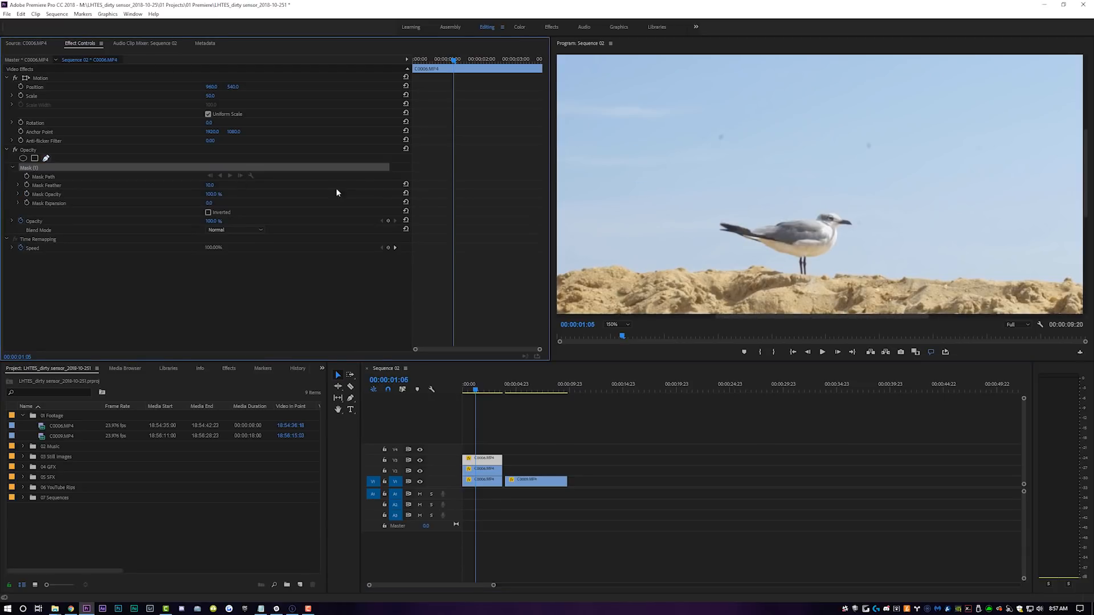
pyautogui.click(729, 127)
pyautogui.click(743, 144)
pyautogui.click(730, 127)
pyautogui.moveTo(213, 86); pyautogui.dragTo(198, 87)
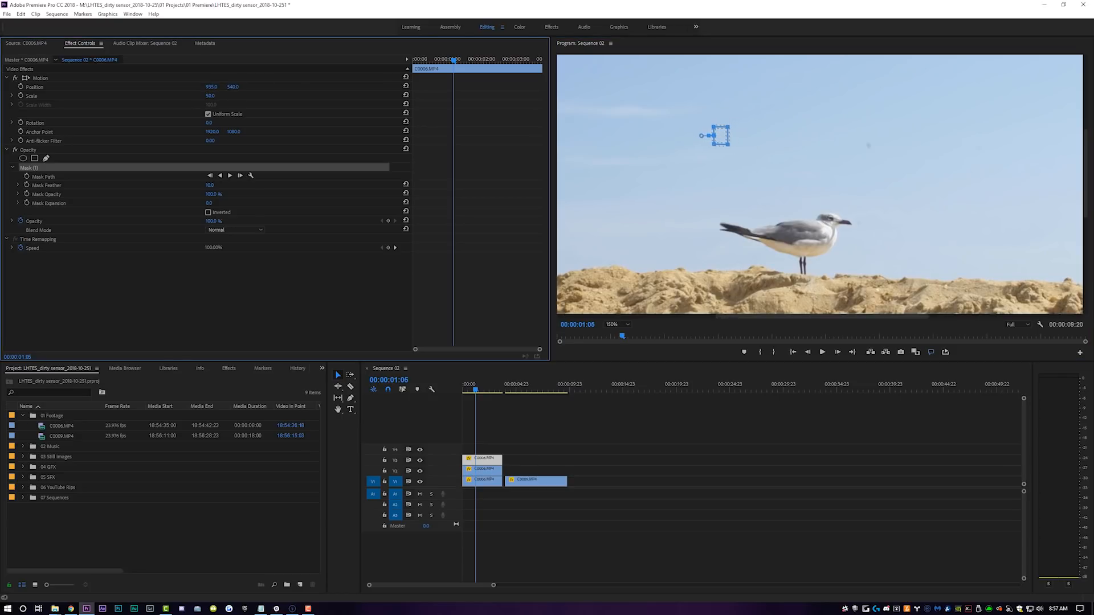
pyautogui.click(543, 433)
# Duplicate the C0006.MP4 clip from V1 onto track V4.
pyautogui.click(486, 482)
pyautogui.keyDown('alt'); pyautogui.moveTo(484, 483); pyautogui.dragTo(483, 450); pyautogui.keyUp('alt')
# Pen-mask clean sky right of the remaining dust spot on the V4 copy, and shift the patch left over the spot.
pyautogui.click(46, 159)
pyautogui.click(877, 142)
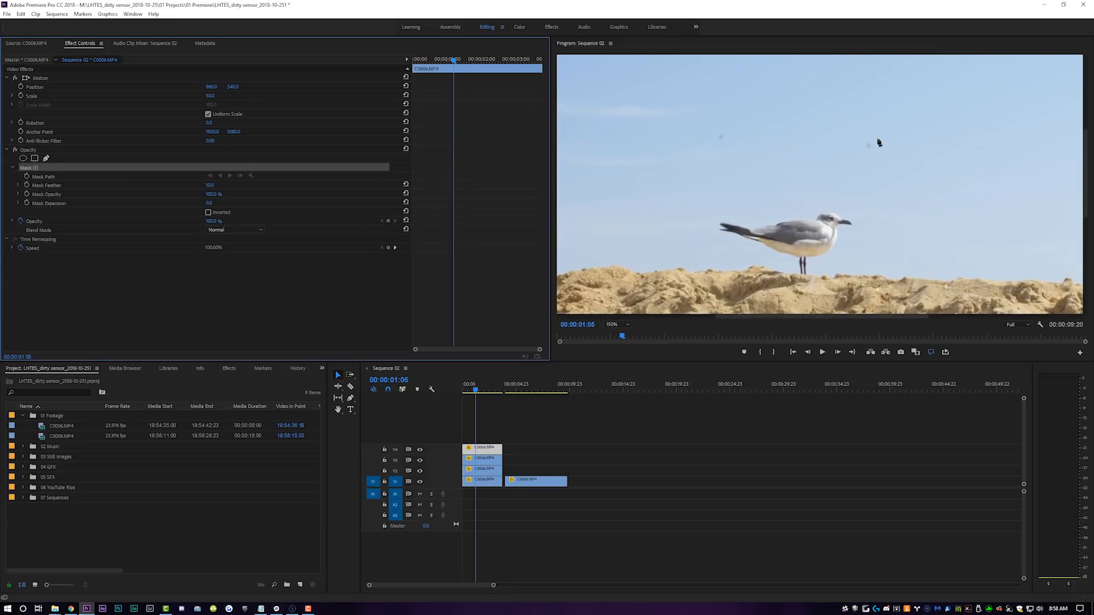
pyautogui.click(880, 154)
pyautogui.click(895, 154)
pyautogui.click(896, 135)
pyautogui.click(880, 135)
pyautogui.moveTo(888, 145); pyautogui.dragTo(861, 146)
pyautogui.click(629, 399)
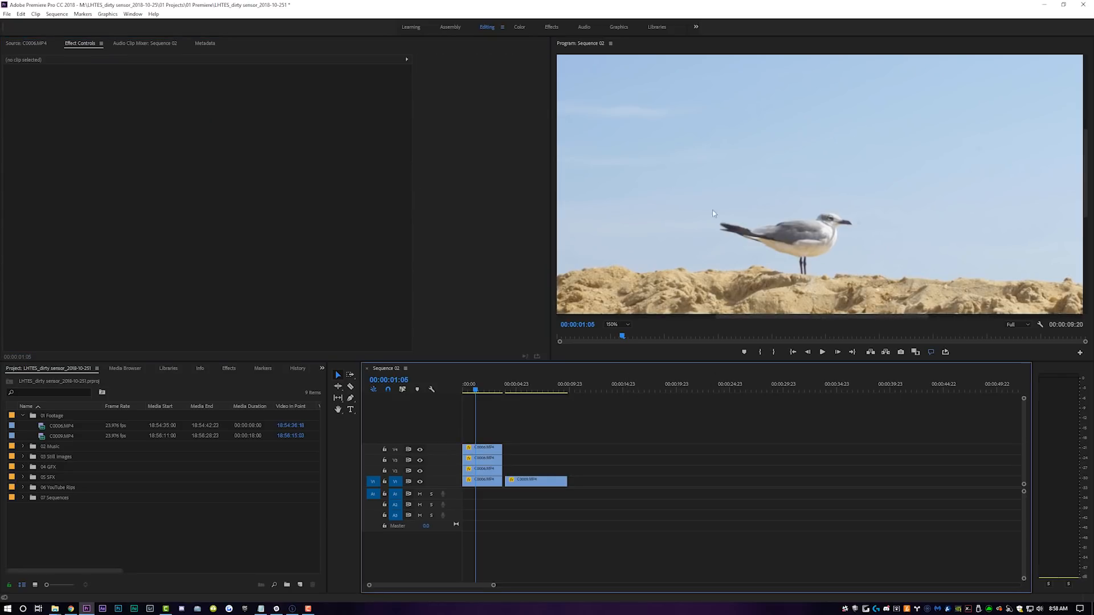
# Play and scrub the patched gull clip from its start with the whole frame fitted to check the dust spot removal.
pyautogui.click(626, 324)
pyautogui.click(619, 335)
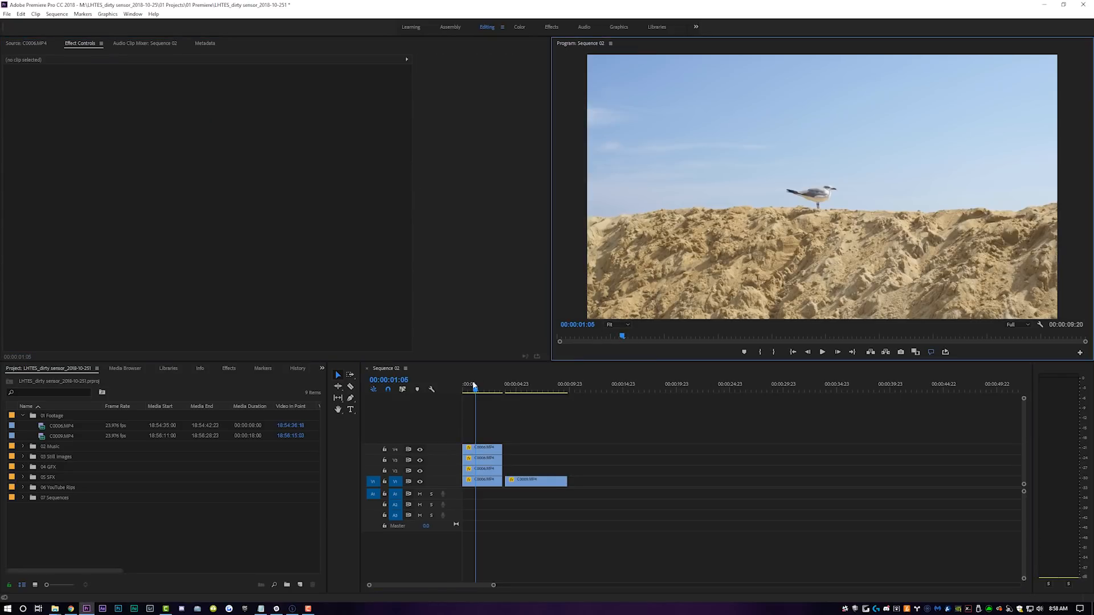
pyautogui.moveTo(473, 388); pyautogui.dragTo(412, 397)
pyautogui.press('space')
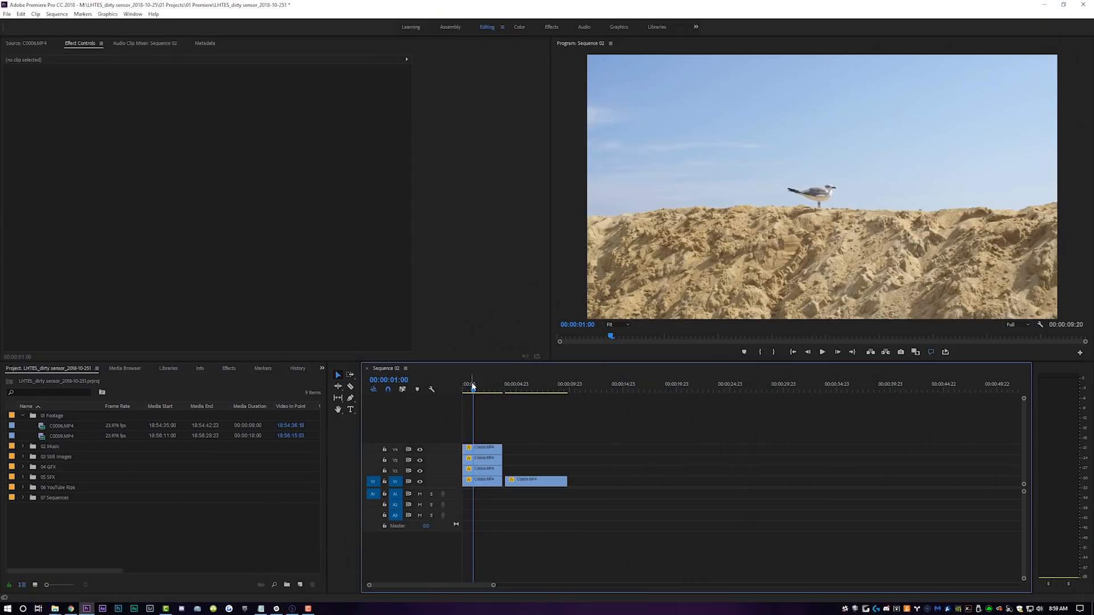
pyautogui.moveTo(473, 386); pyautogui.dragTo(484, 388)
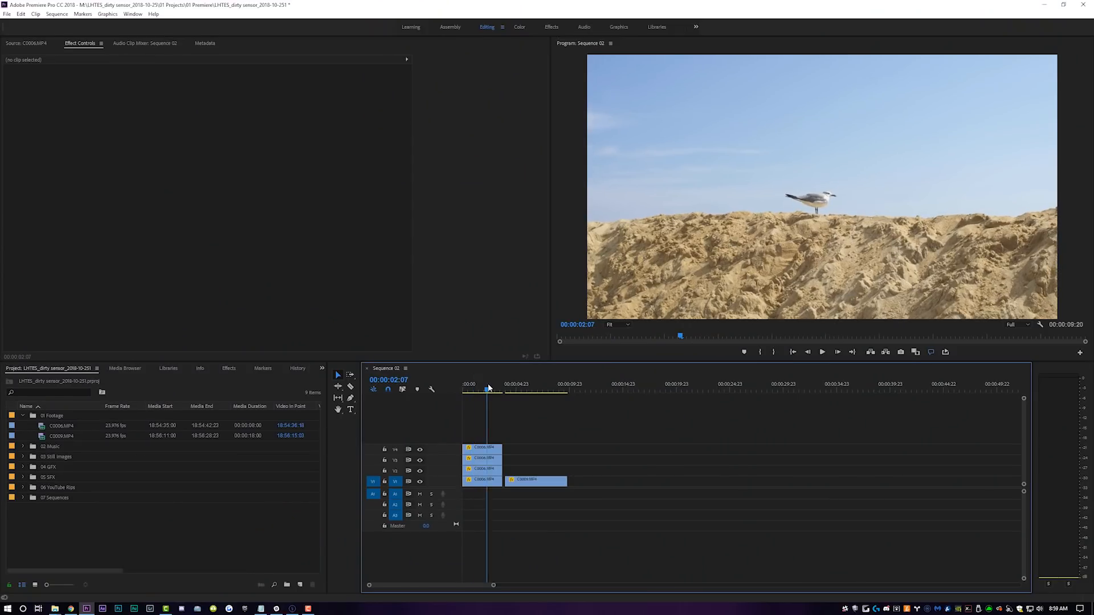
# Nest the four stacked C0006.MP4 clips into one sequence named Nested Sequence 02.
pyautogui.moveTo(494, 424); pyautogui.dragTo(470, 489)
pyautogui.rightClick(480, 467)
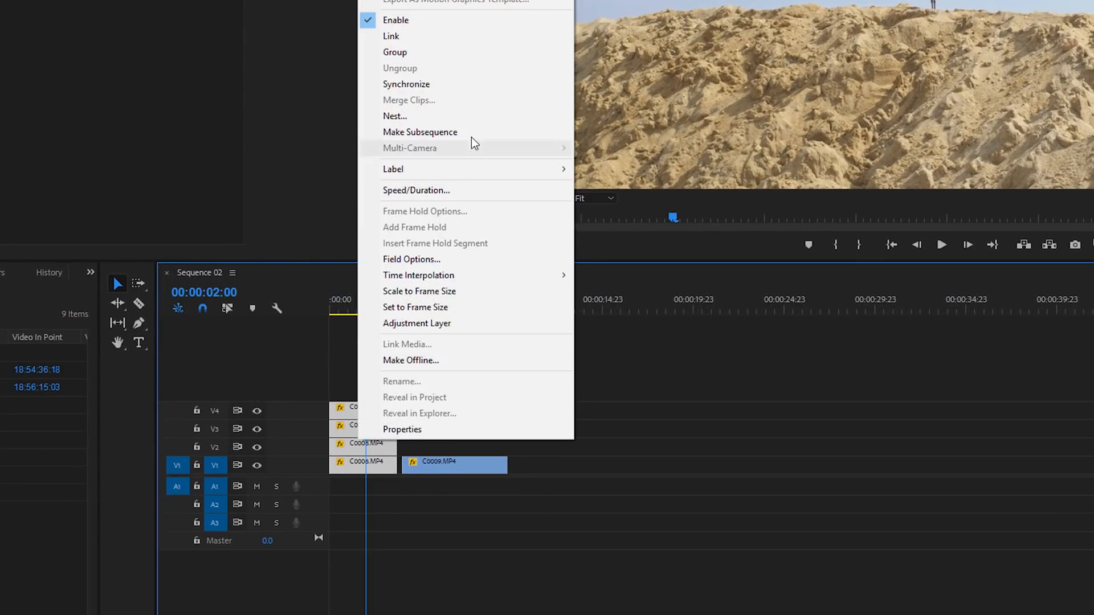
pyautogui.click(478, 120)
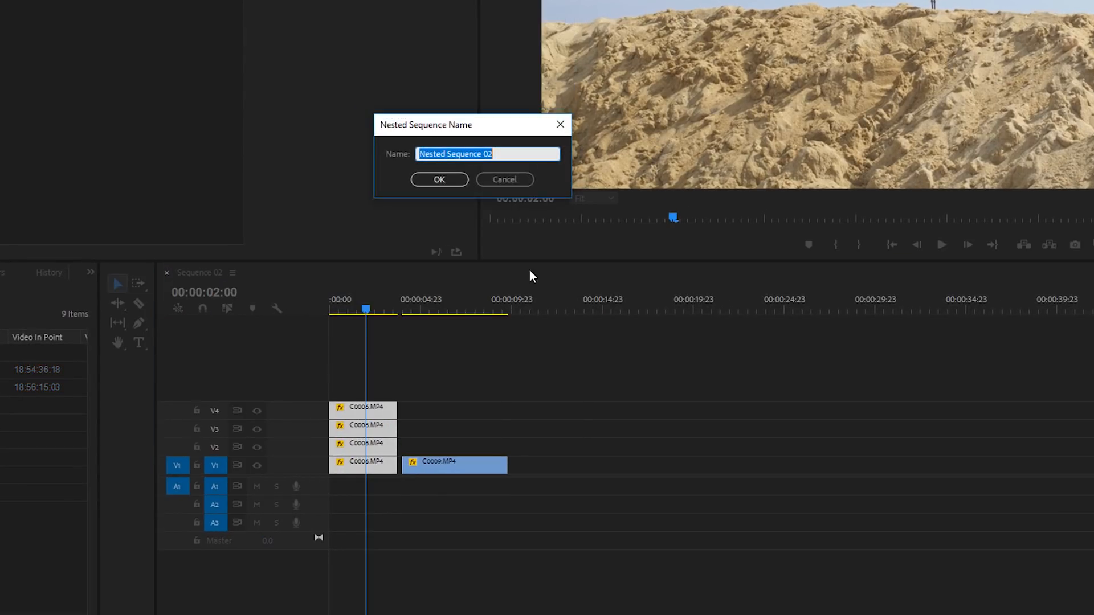
pyautogui.click(442, 180)
# Raise the nested clip's contrast to about 55 with the basic correction in Lumetri Color.
pyautogui.click(372, 467)
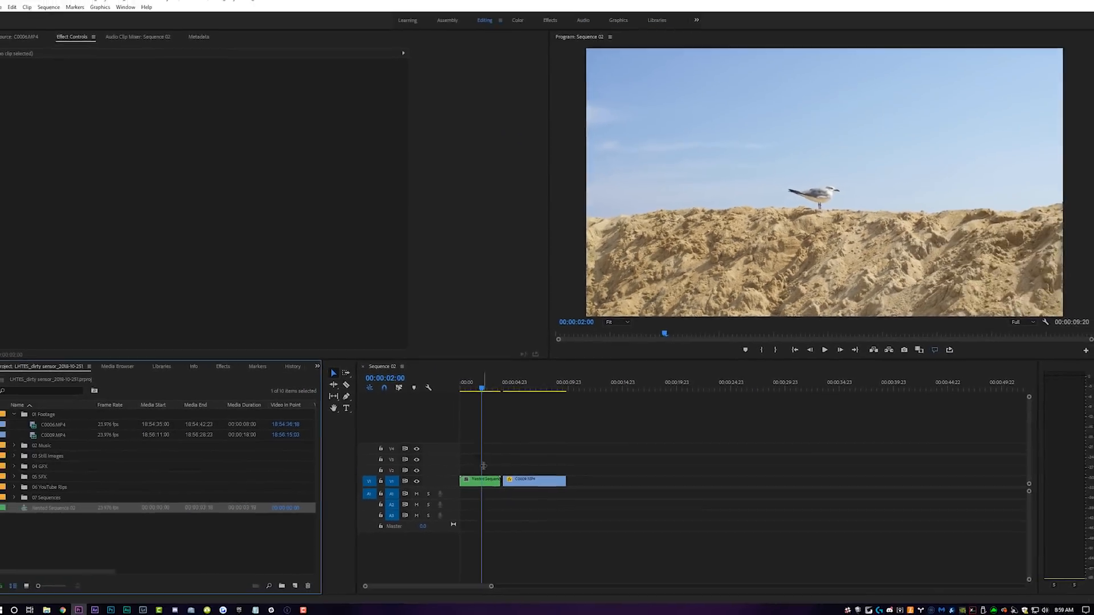
pyautogui.click(519, 27)
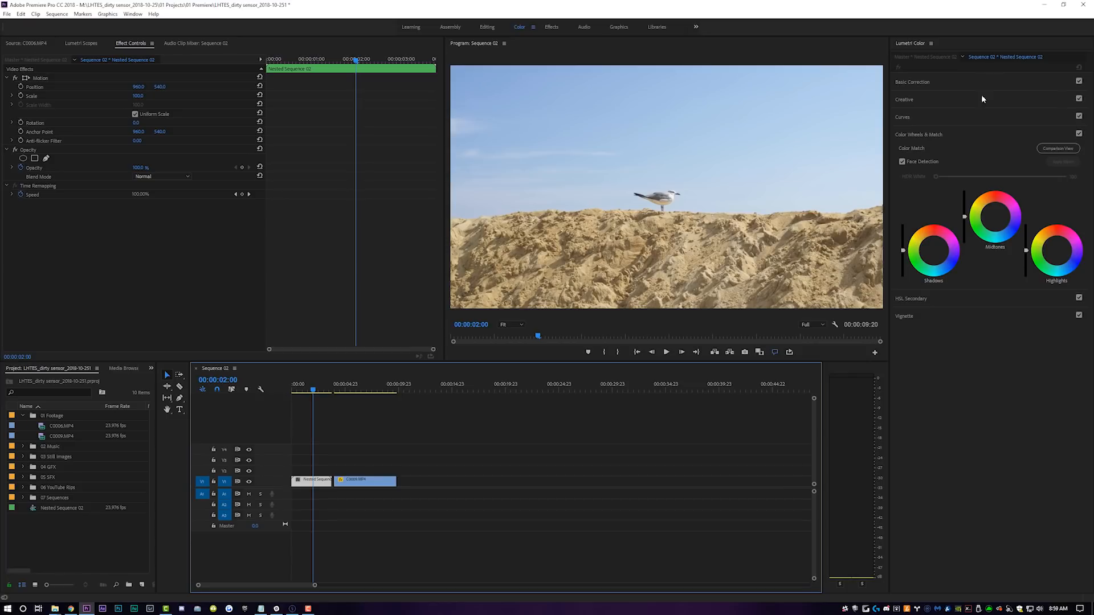
pyautogui.click(939, 83)
pyautogui.moveTo(1002, 192); pyautogui.dragTo(1037, 193)
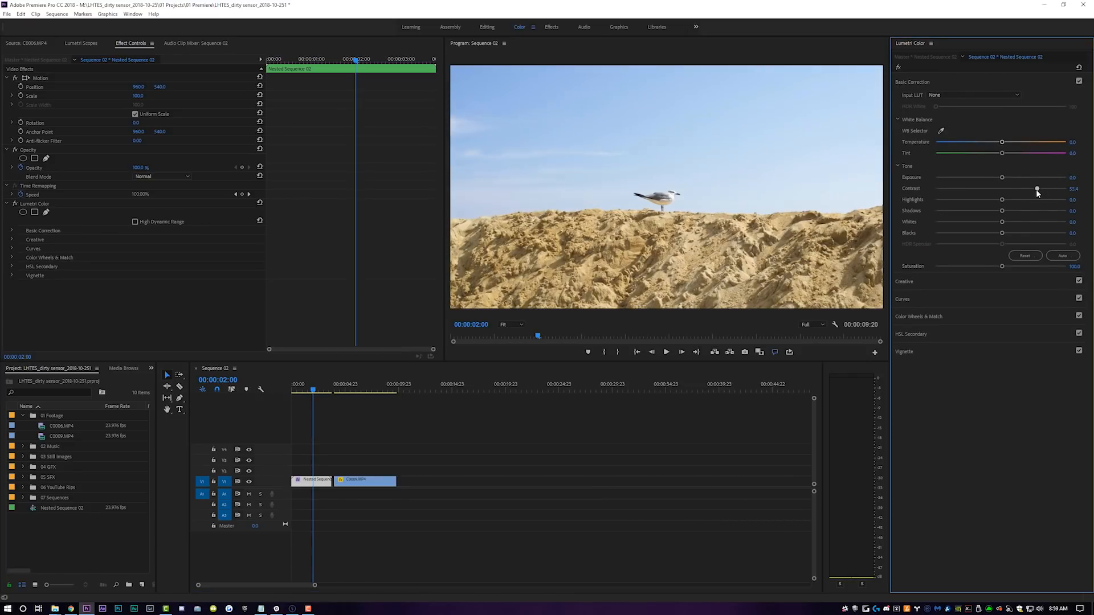
# Darken the nested clip's shadows and highlights with the color wheels, and raise its saturation.
pyautogui.click(918, 316)
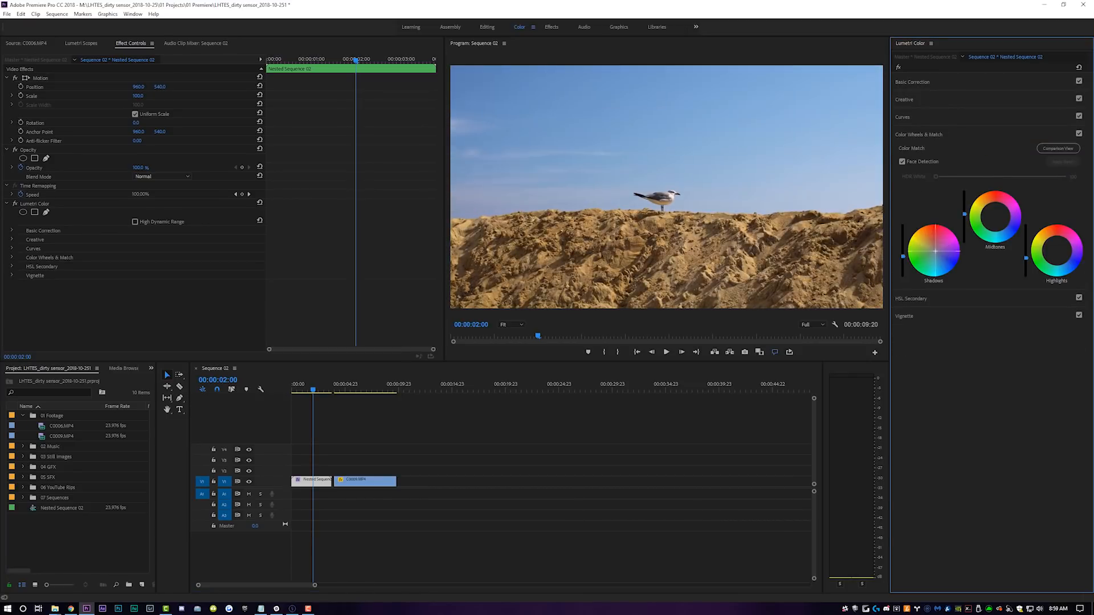
pyautogui.moveTo(1002, 267); pyautogui.dragTo(1028, 268)
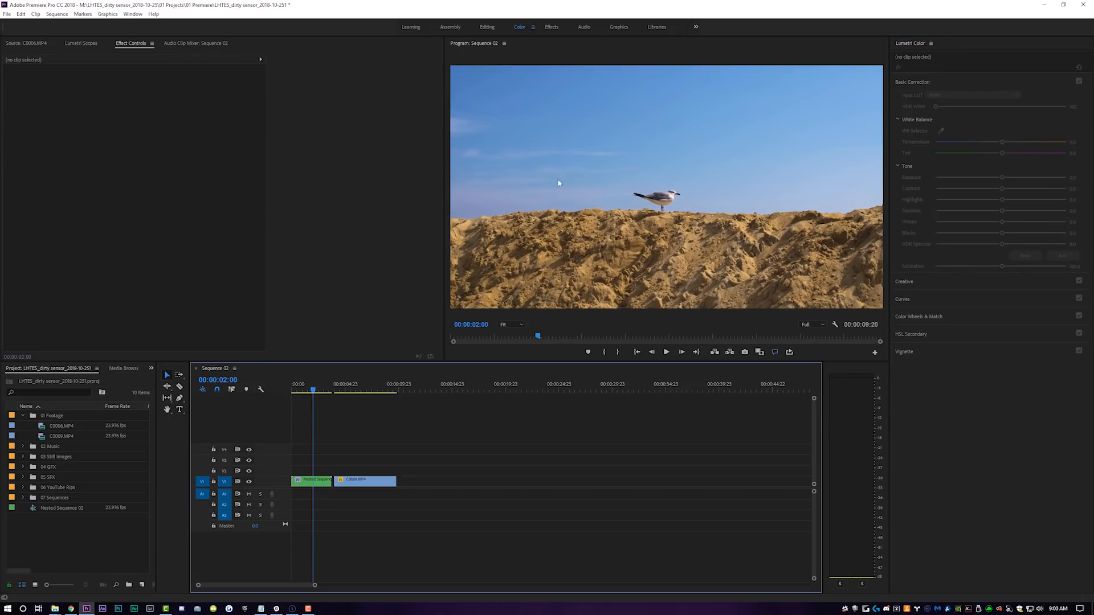
# Open Nested Sequence 02 to view the stacked clips inside it.
pyautogui.doubleClick(310, 480)
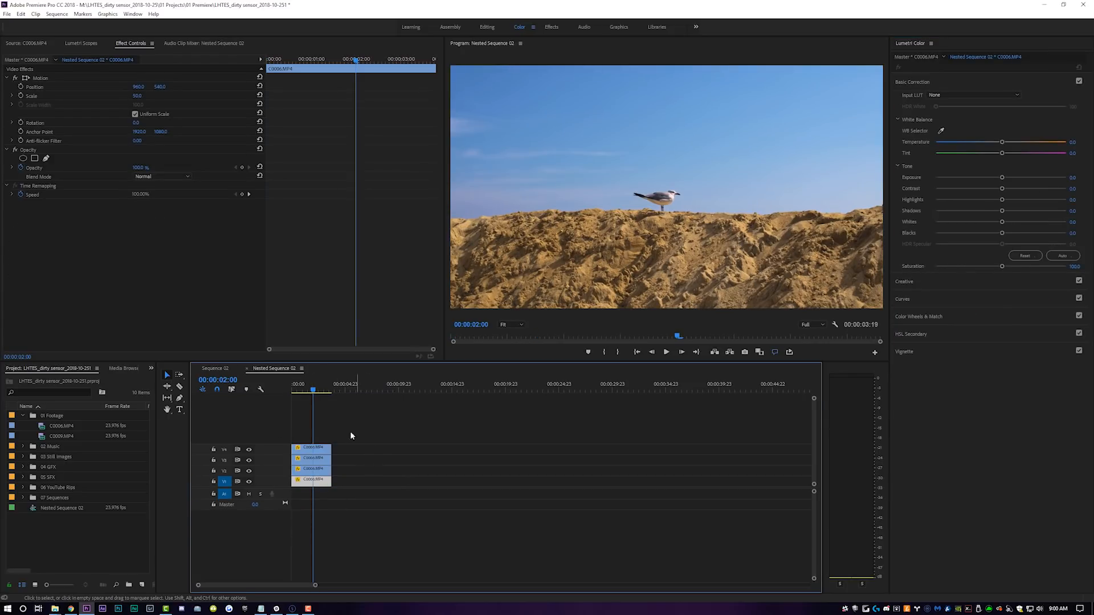
# Return to Sequence 02 and duplicate the C0009.MP4 clip onto V2, directly above the original.
pyautogui.moveTo(313, 389)
pyautogui.mouseDown()
pyautogui.moveTo(295, 391)
pyautogui.moveTo(316, 391)
pyautogui.mouseUp()
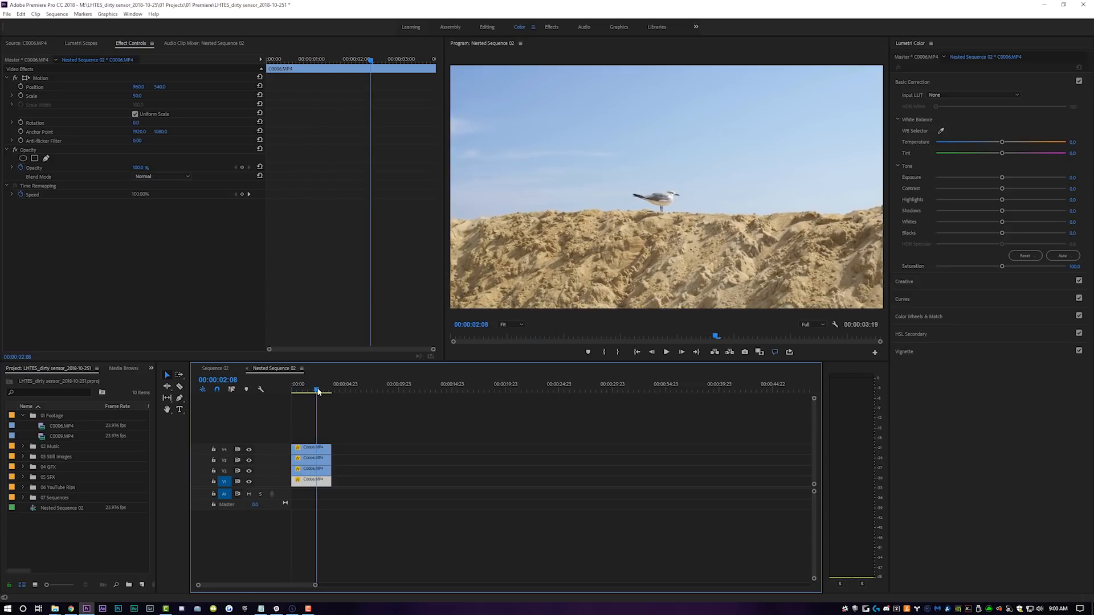
pyautogui.click(219, 368)
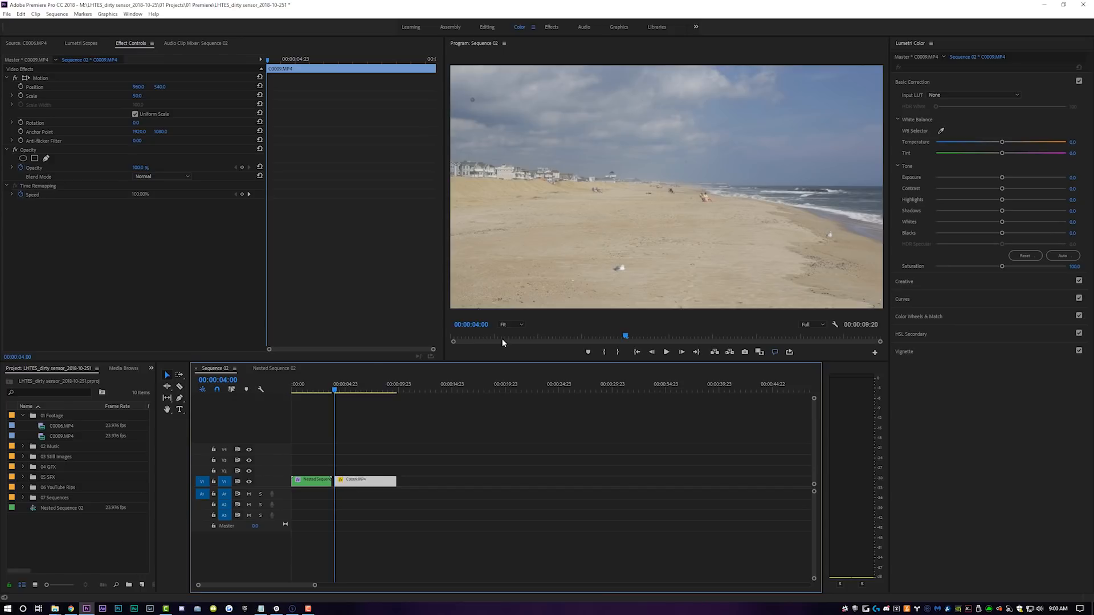
pyautogui.click(512, 324)
pyautogui.click(515, 396)
pyautogui.moveTo(648, 316); pyautogui.dragTo(525, 317)
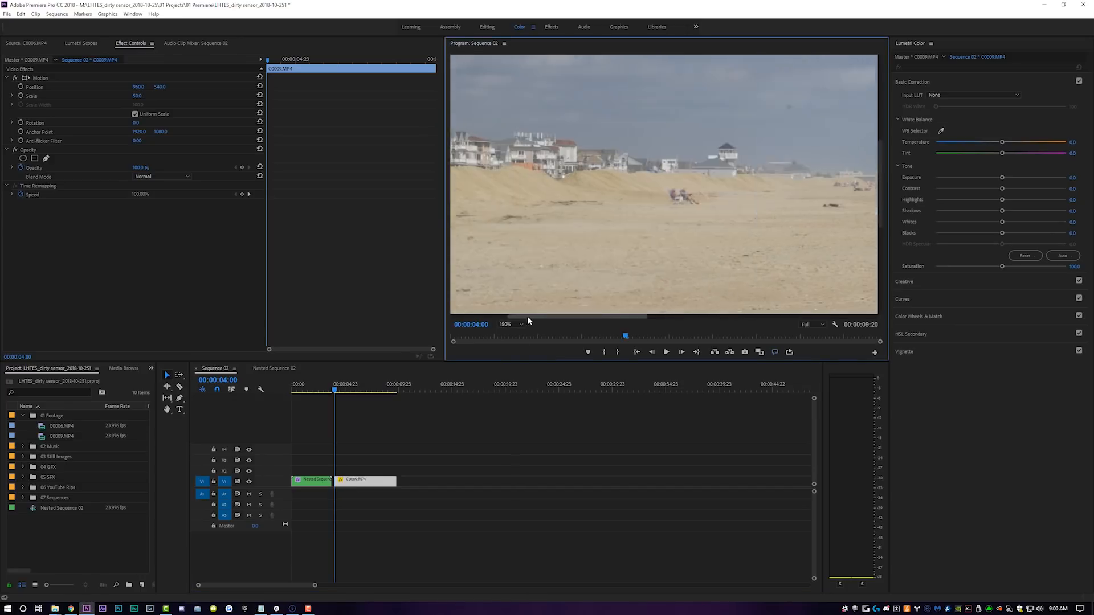
pyautogui.moveTo(883, 203); pyautogui.dragTo(863, 151)
pyautogui.moveTo(358, 484); pyautogui.dragTo(369, 478)
pyautogui.click(369, 480)
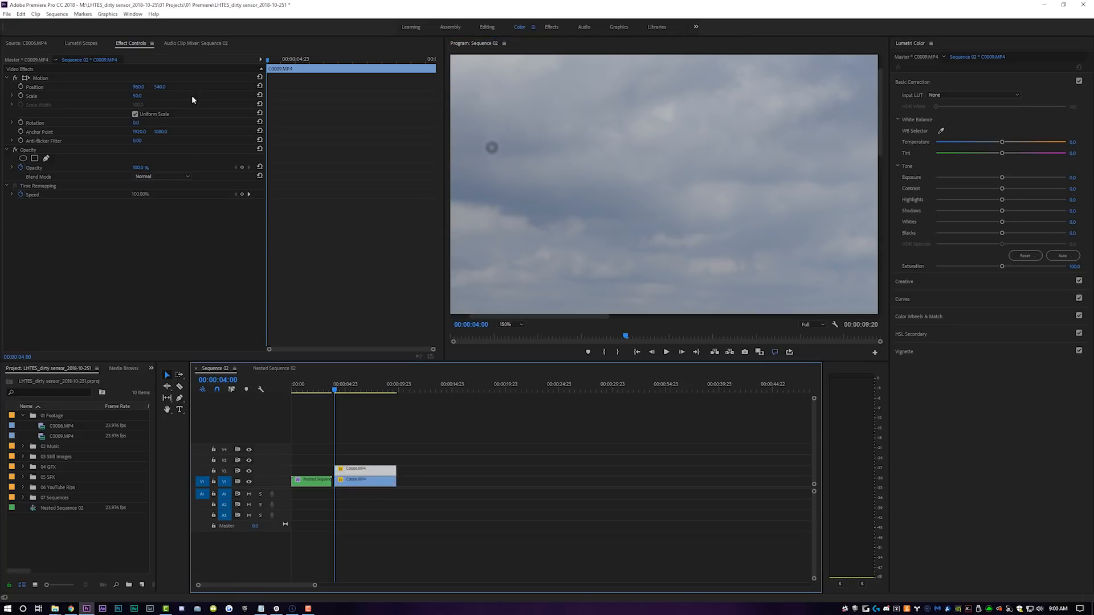
# Mask a small patch of clean sky beside the dark dust spot on the V2 duplicate and shift the layer left to about X 915.
pyautogui.click(46, 158)
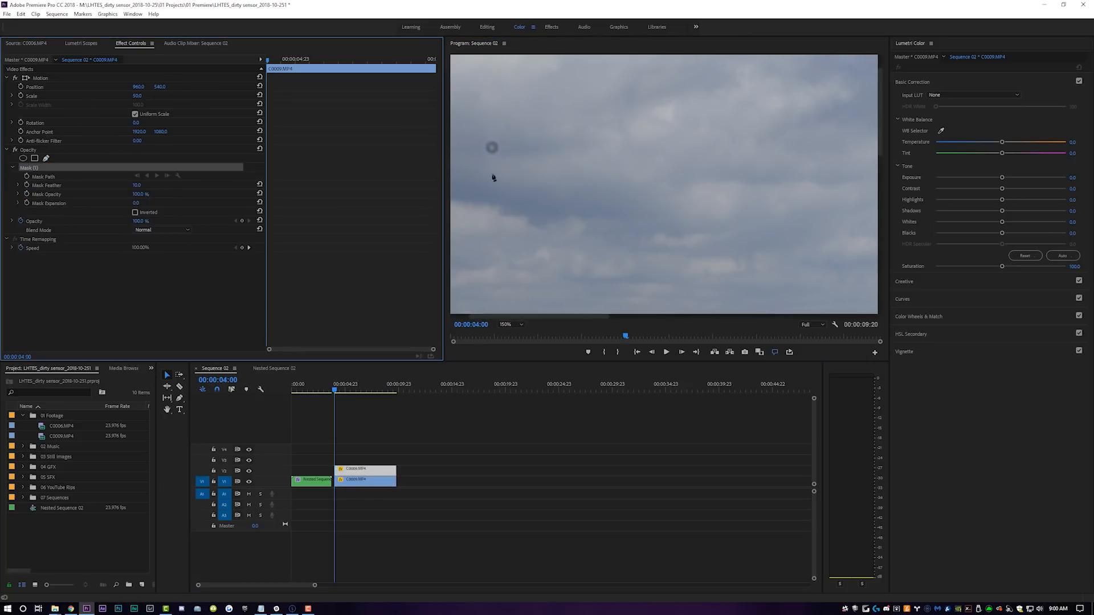
pyautogui.click(511, 132)
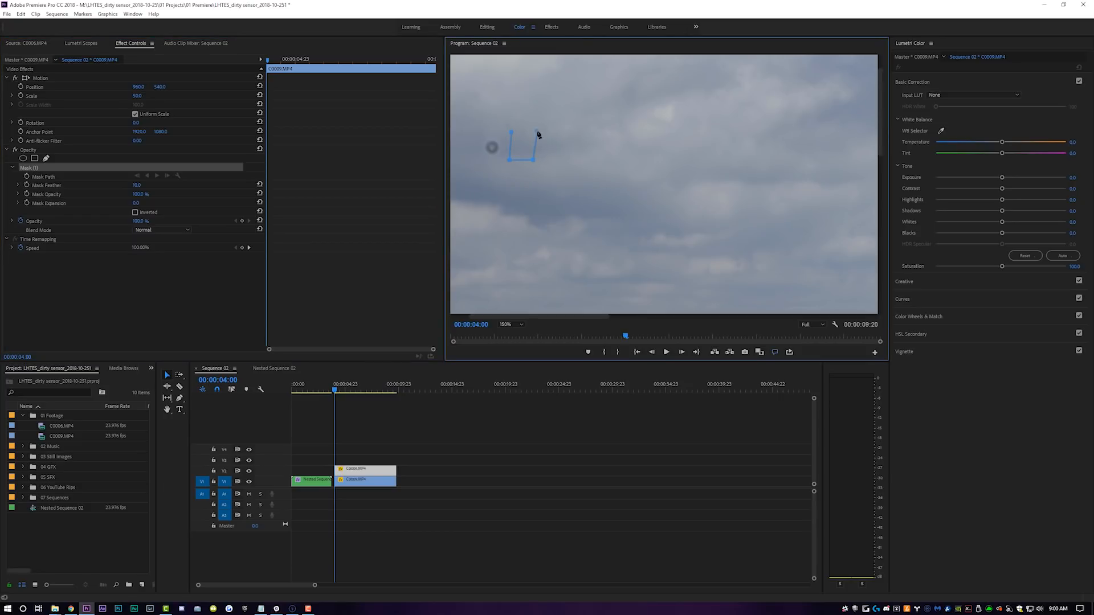
pyautogui.moveTo(140, 88); pyautogui.dragTo(114, 88)
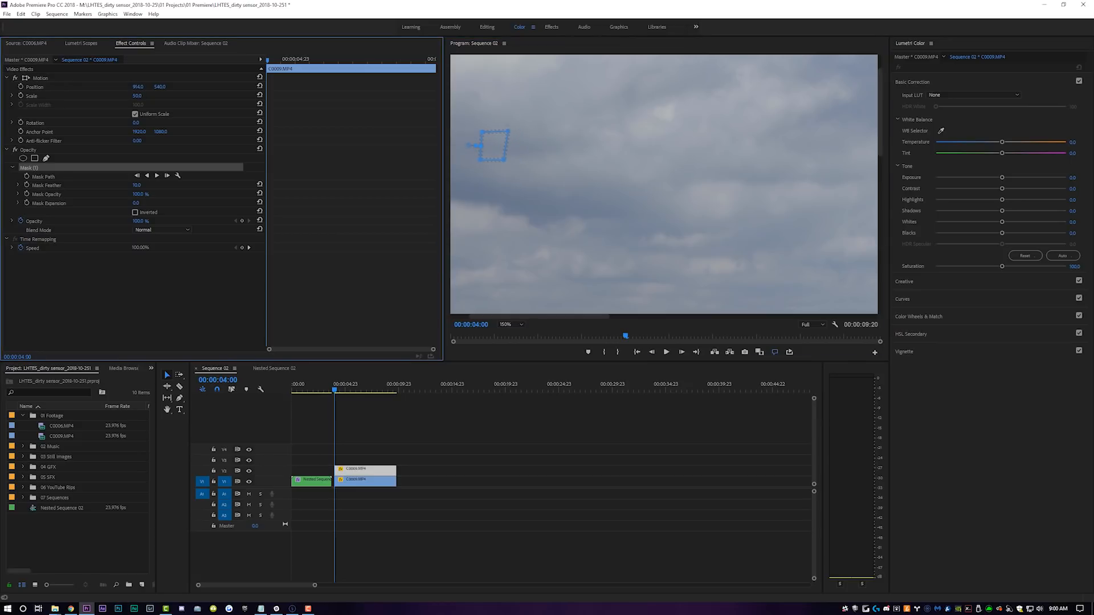
pyautogui.click(463, 436)
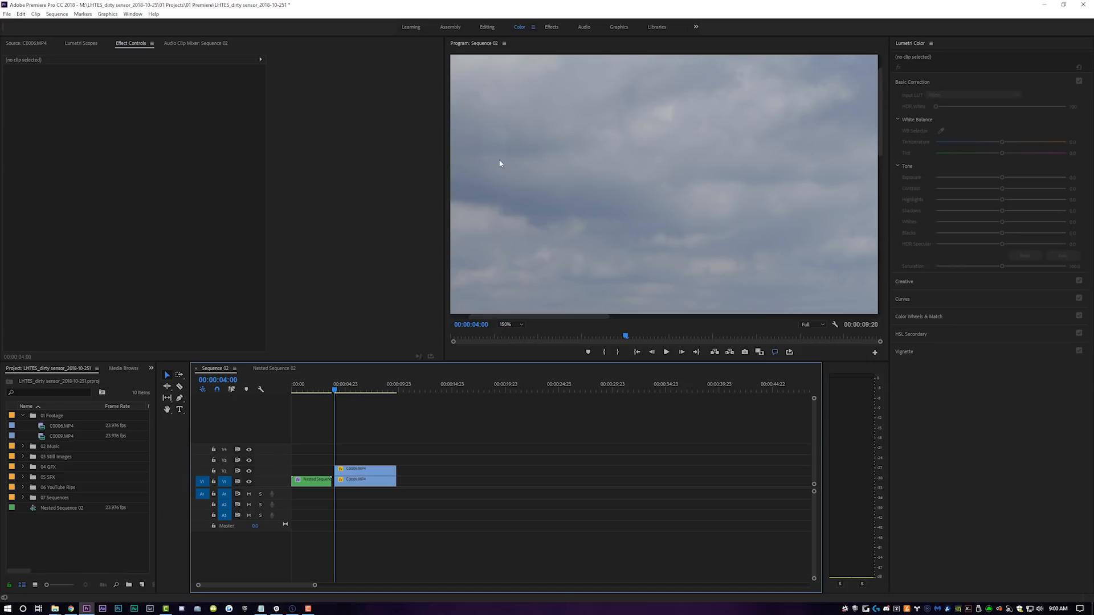
# Soften and enlarge the V2 duplicate's opacity mask with a feather of 32 and an expansion of 14.
pyautogui.click(356, 471)
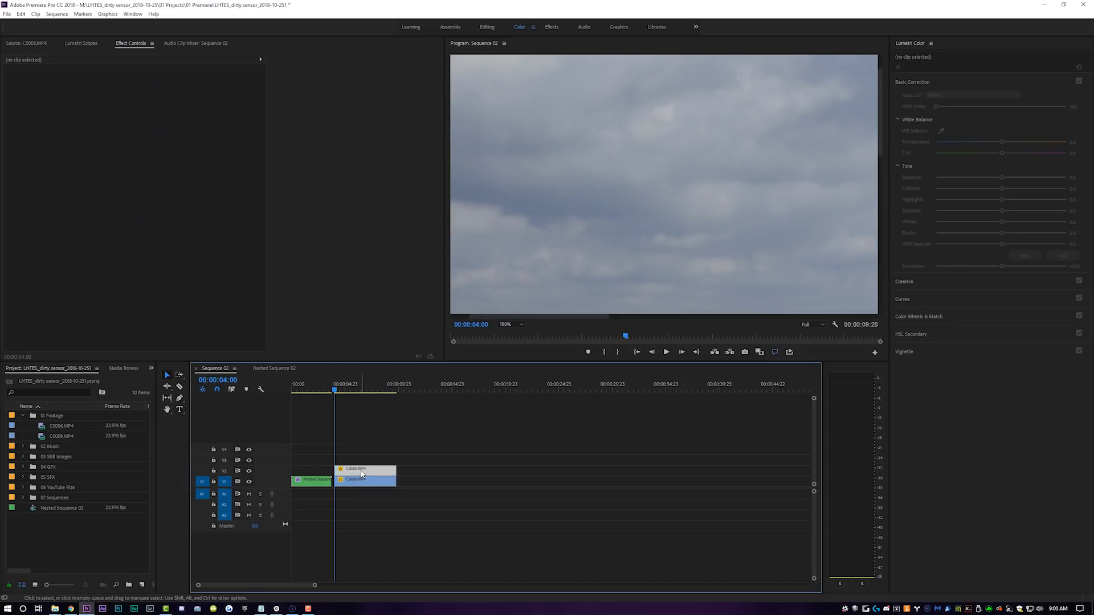
pyautogui.moveTo(137, 187); pyautogui.dragTo(164, 186)
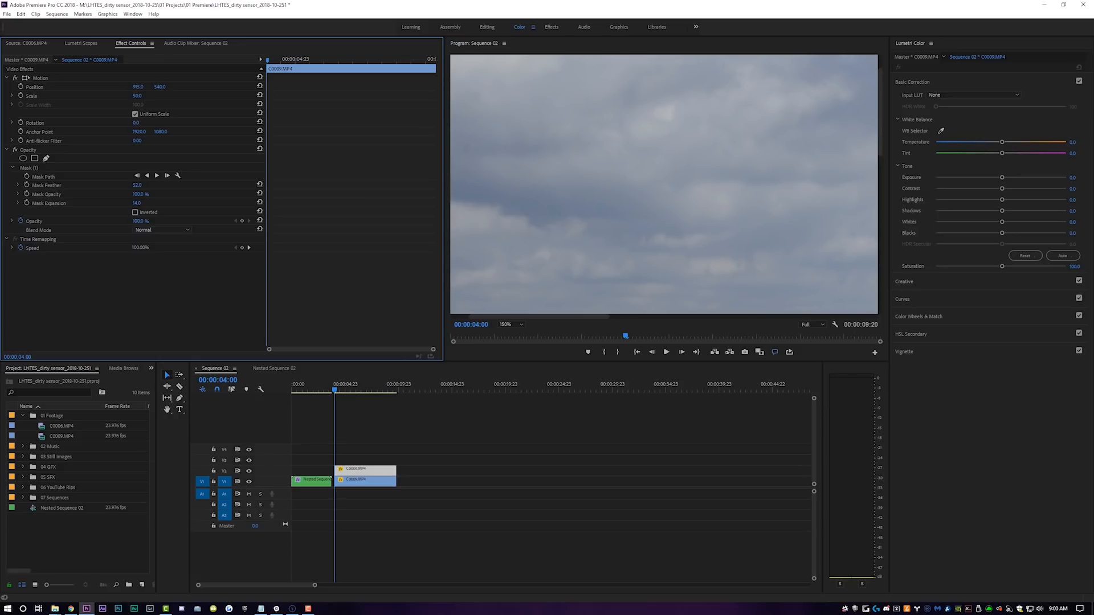
pyautogui.click(467, 431)
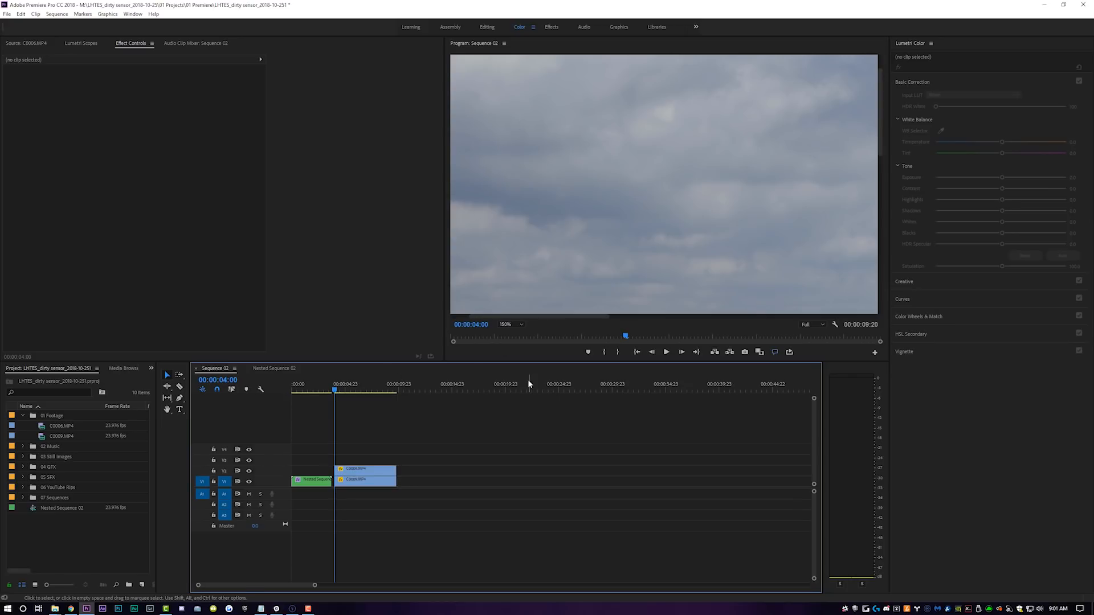
# Cover the dust spot above the beach houses with a C0009.MP4 duplicate on V3, masked to adjacent clean sky and shifted left.
pyautogui.click(357, 484)
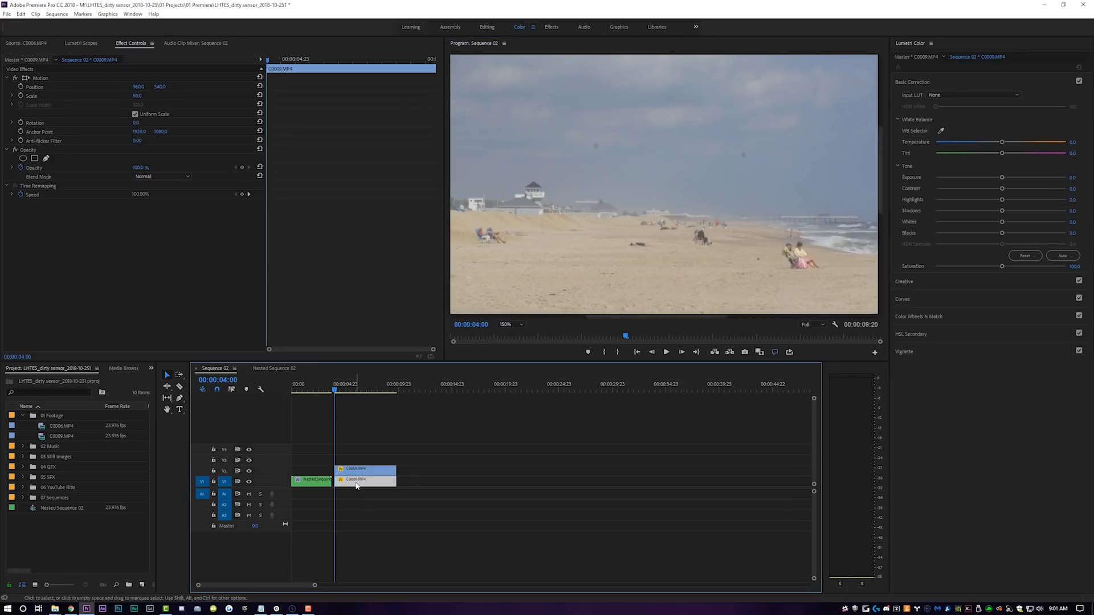
pyautogui.moveTo(357, 485); pyautogui.dragTo(361, 464)
pyautogui.click(364, 462)
pyautogui.click(46, 159)
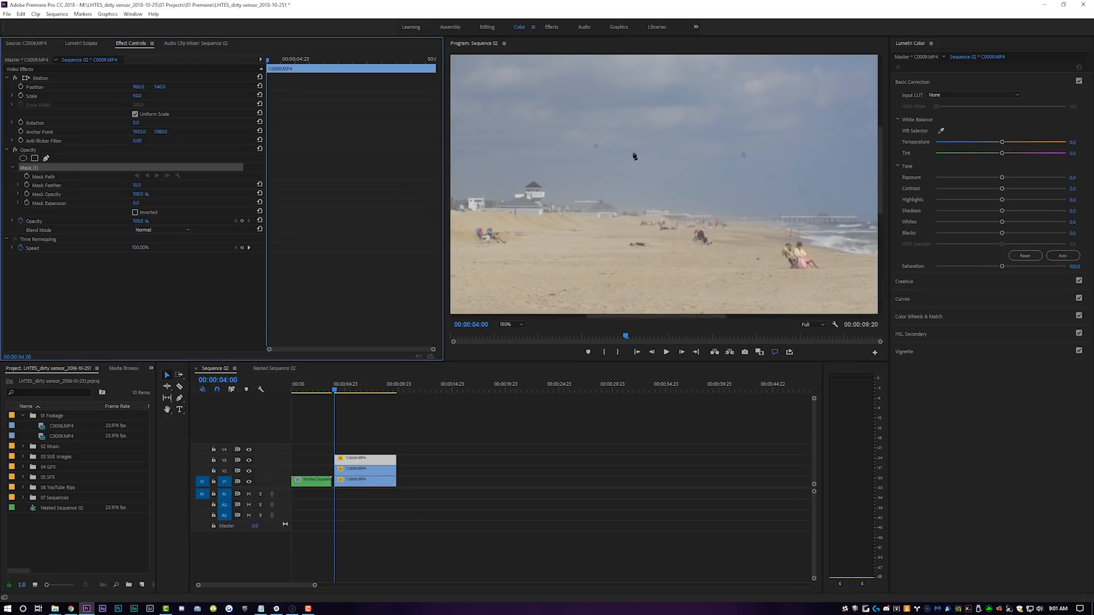
pyautogui.click(603, 136)
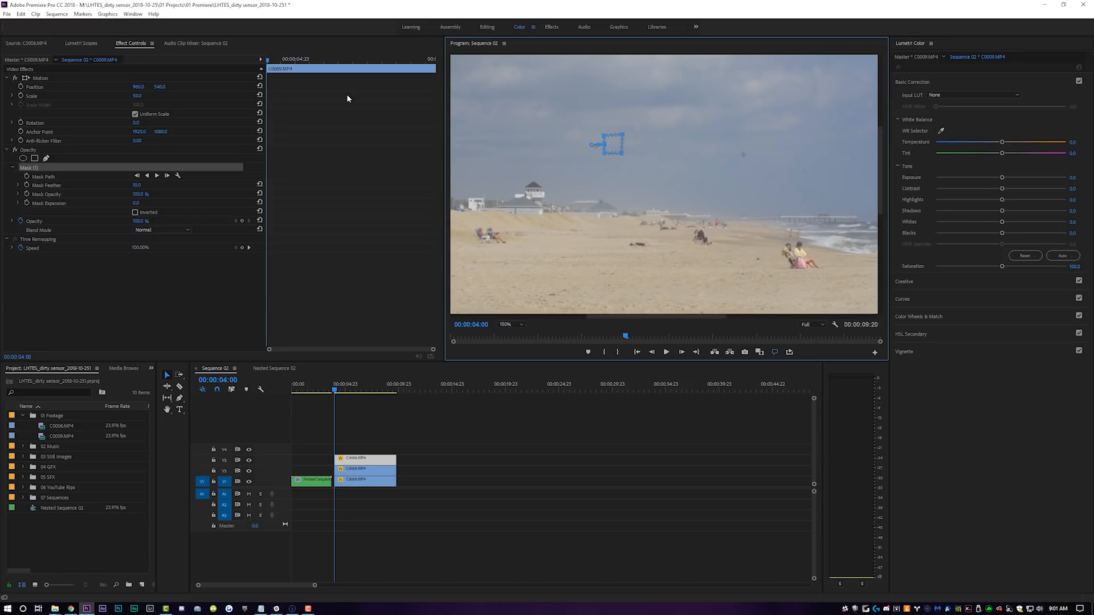
pyautogui.moveTo(139, 87); pyautogui.dragTo(134, 88)
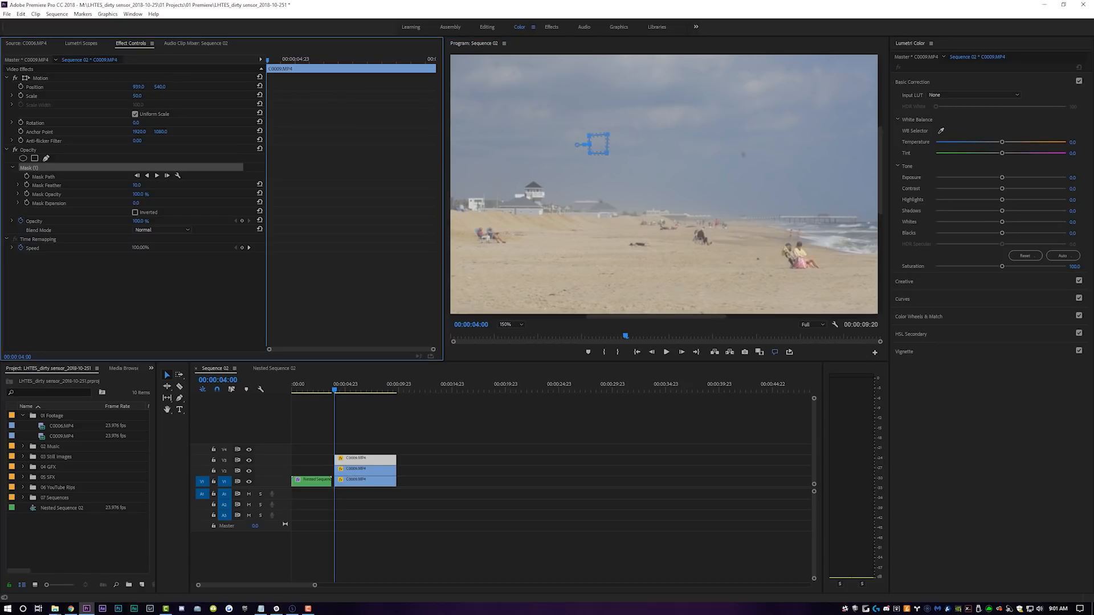
pyautogui.click(456, 456)
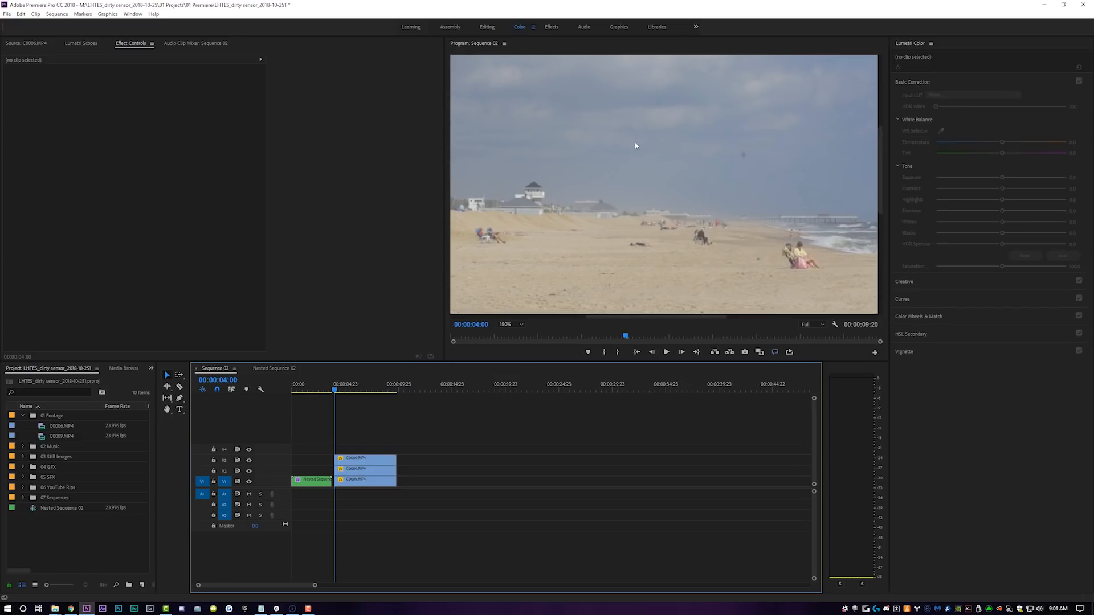
# Cover the dust spot in the sky near the pier with a C0009.MP4 duplicate on V4, masked to adjacent sky and shifted left.
pyautogui.click(360, 483)
pyautogui.moveTo(363, 460); pyautogui.dragTo(363, 450)
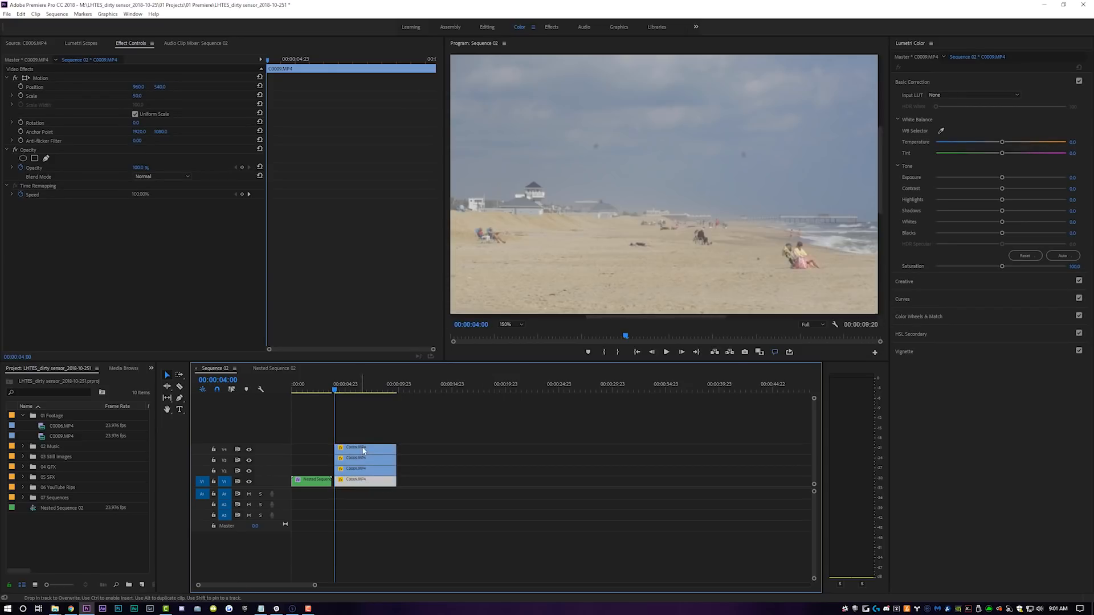
pyautogui.click(35, 158)
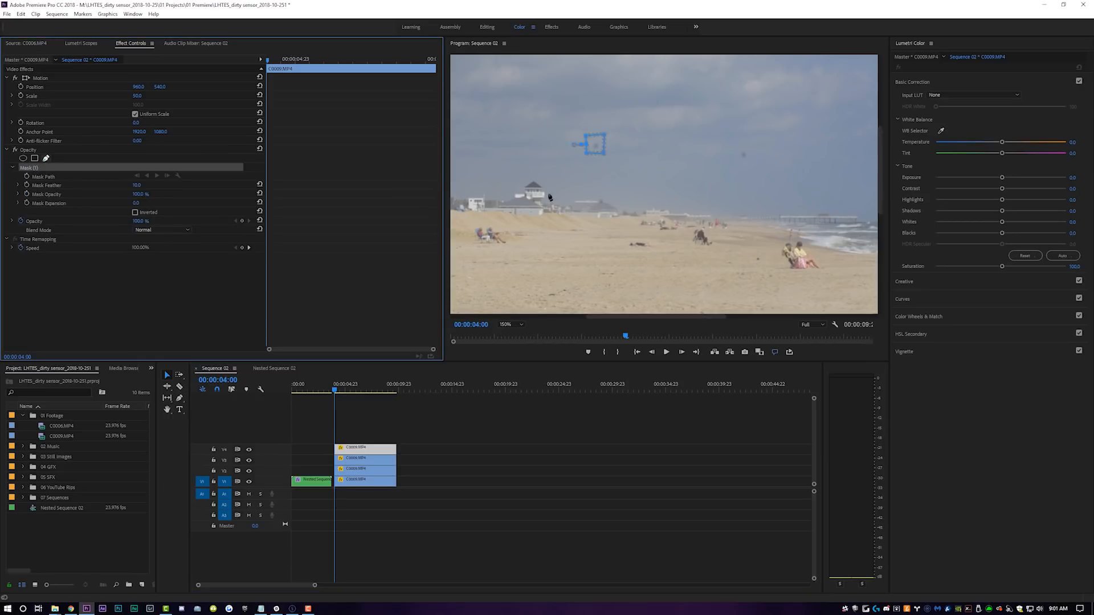
pyautogui.click(753, 147)
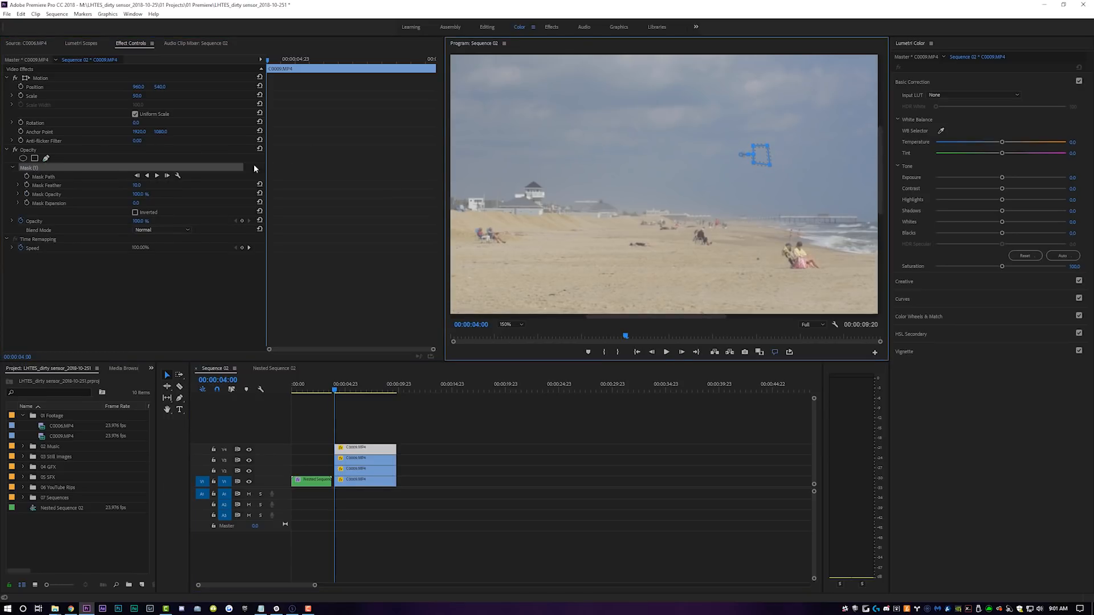
pyautogui.moveTo(136, 86); pyautogui.dragTo(122, 86)
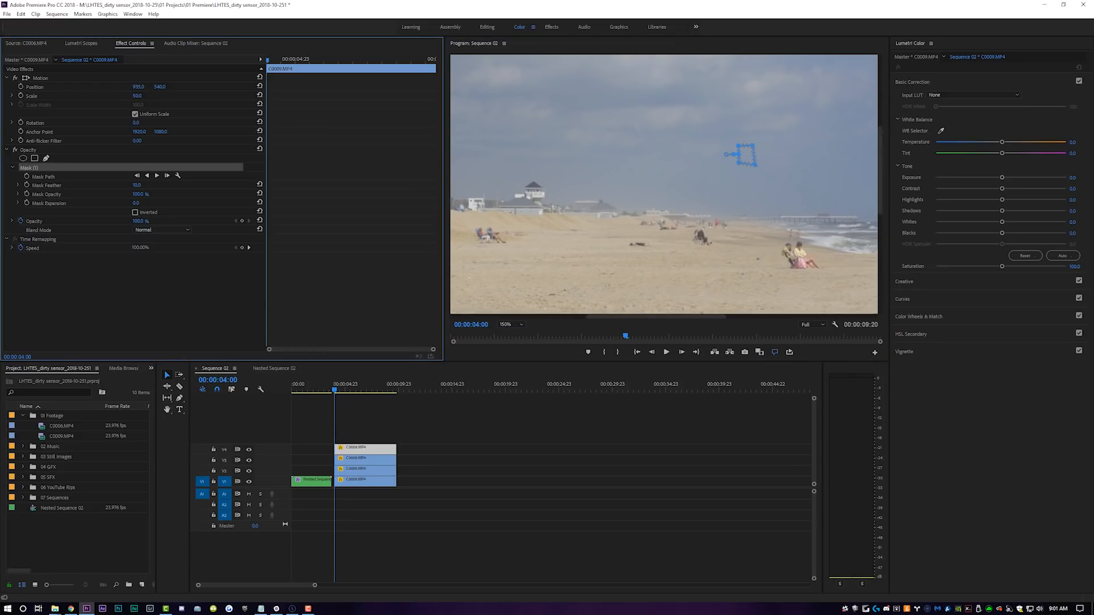
pyautogui.click(470, 408)
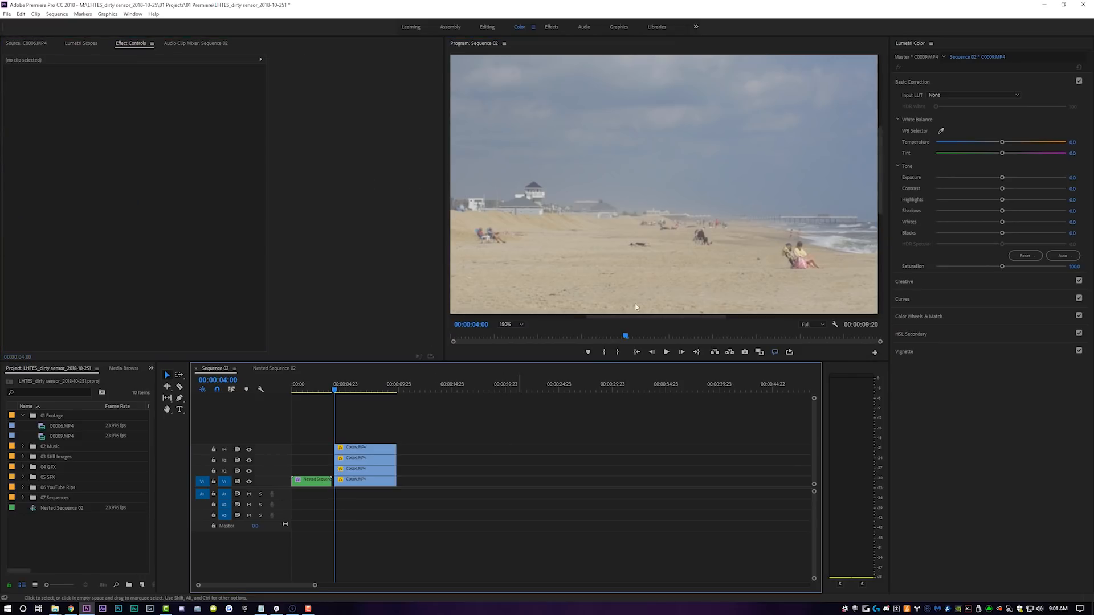
# Compare the full frame with and without the dust repair by disabling and re-enabling the three masked C0009.MP4 layers.
pyautogui.click(509, 325)
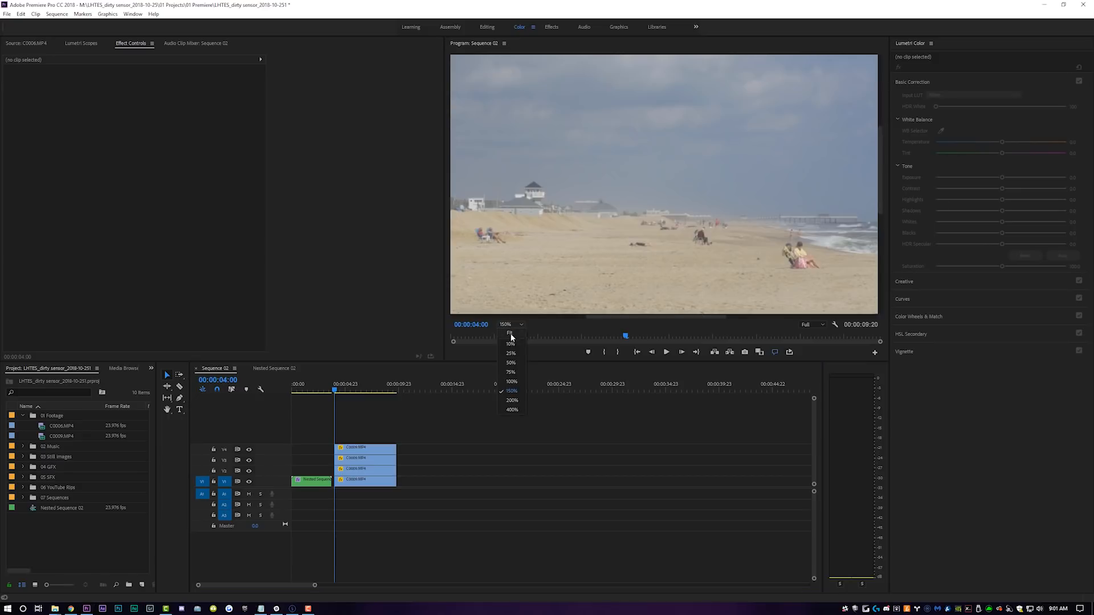
pyautogui.click(510, 340)
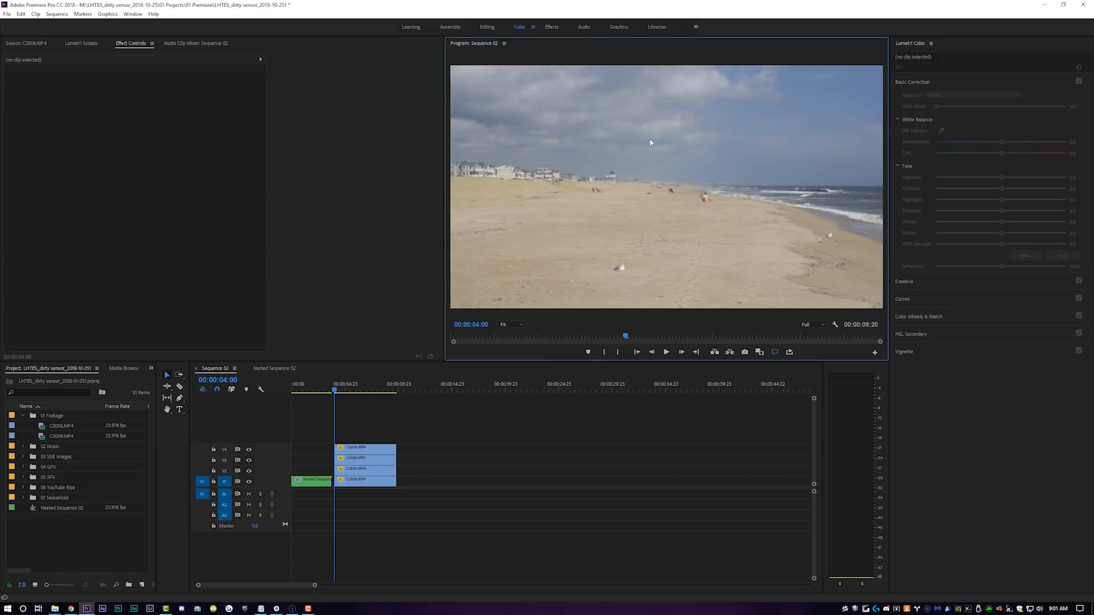
pyautogui.moveTo(405, 430); pyautogui.dragTo(336, 463)
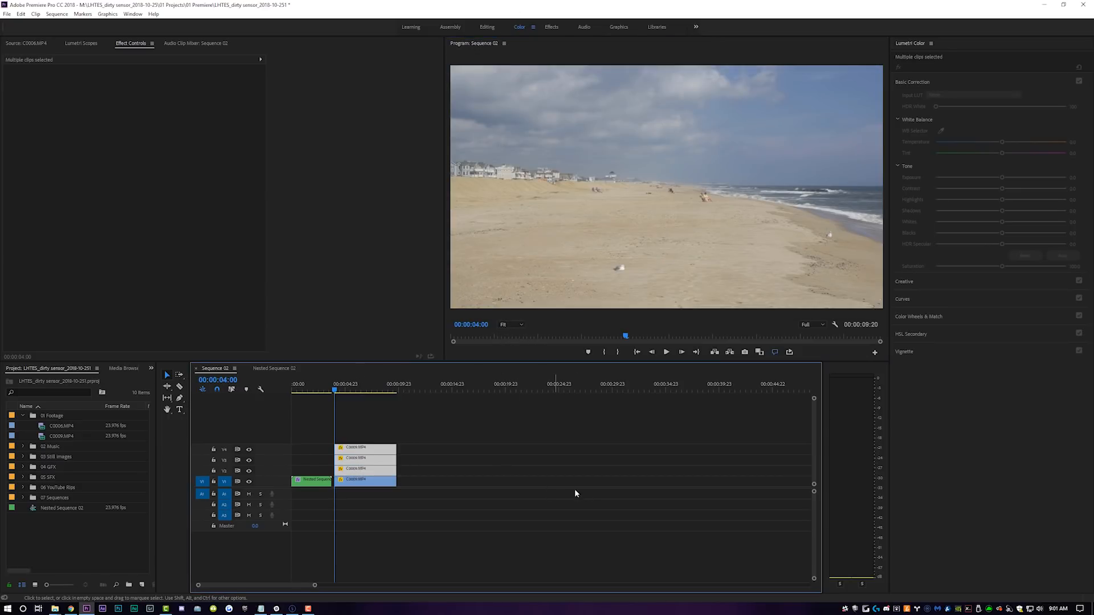
pyautogui.hotkey('shift', 'e')
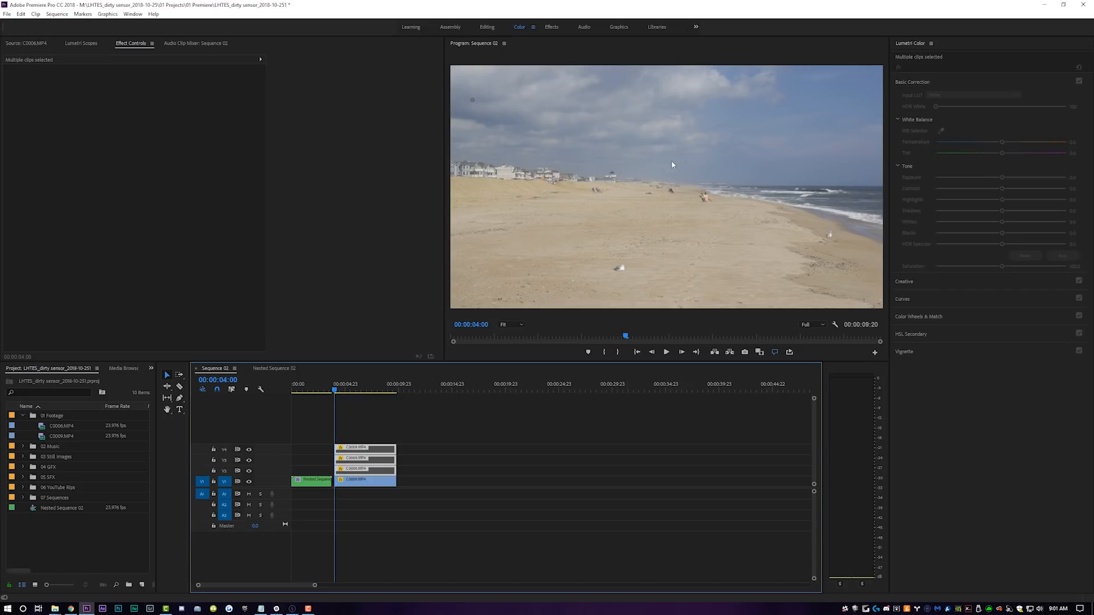
pyautogui.hotkey('shift', 'e')
# Nest the four stacked C0009.MP4 clips into one sequence named Nested Sequence 03.
pyautogui.moveTo(414, 434); pyautogui.dragTo(363, 488)
pyautogui.rightClick(362, 478)
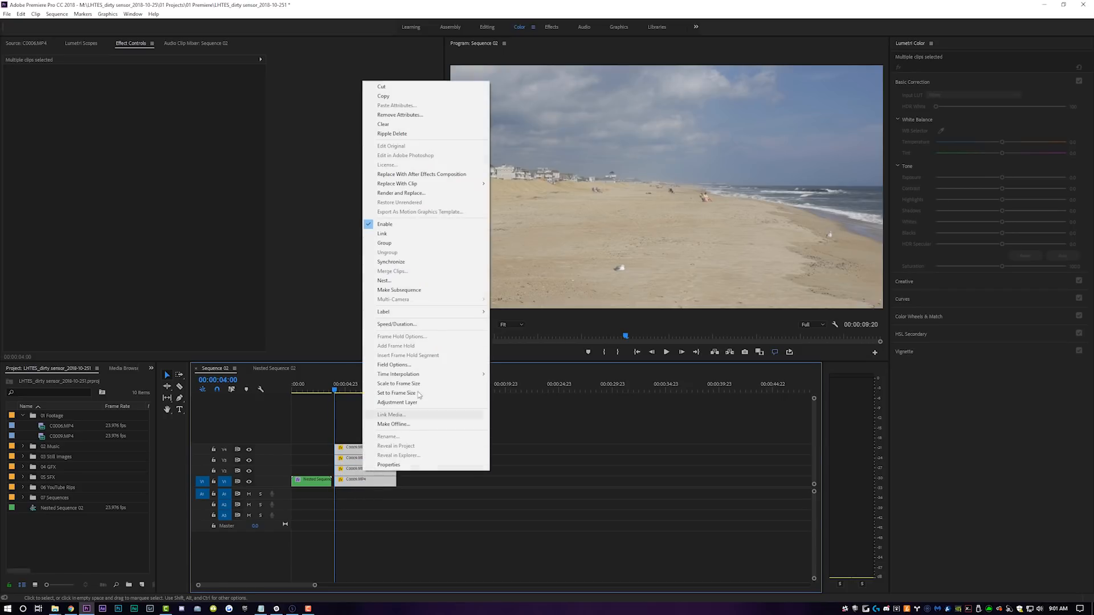
pyautogui.click(393, 282)
pyautogui.click(536, 314)
pyautogui.click(357, 483)
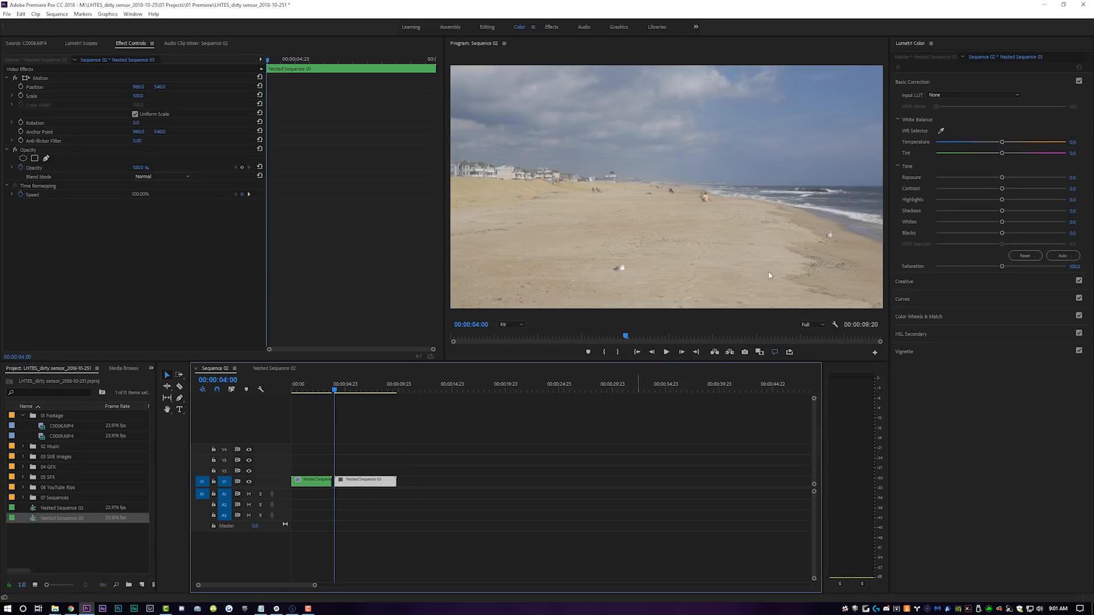
# Copy the Lumetri Color effect from the gull clip's Nested Sequence 02 and paste it onto Nested Sequence 03.
pyautogui.click(310, 482)
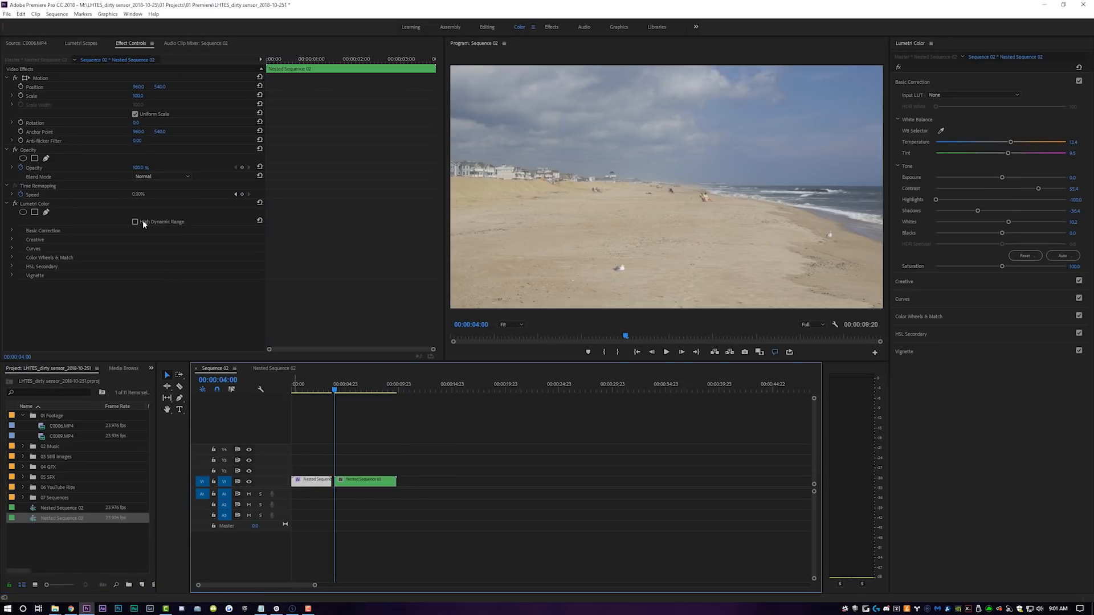
pyautogui.click(39, 205)
pyautogui.click(362, 483)
pyautogui.click(142, 292)
pyautogui.hotkey('ctrl', 'v')
pyautogui.click(372, 419)
pyautogui.click(365, 481)
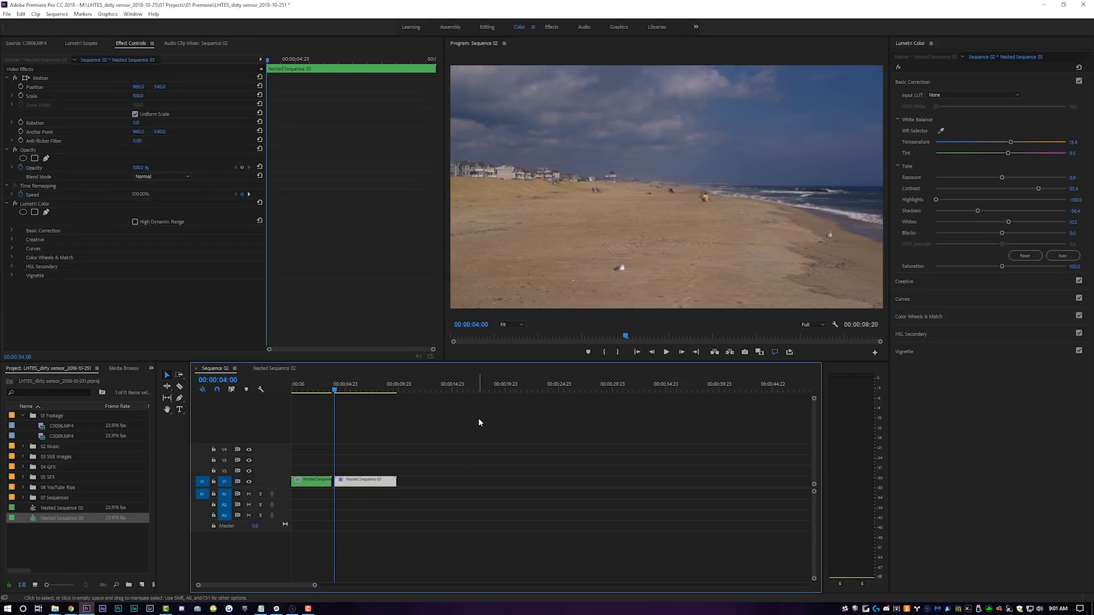